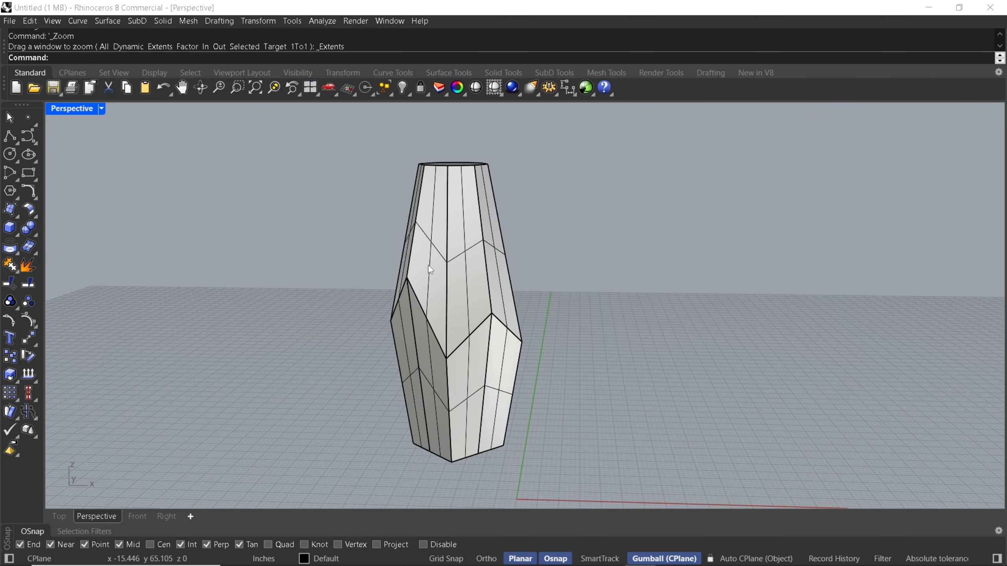
{"action": "scroll", "coordinate": [375, 238], "scroll_direction": "down", "scroll_amount": 1}
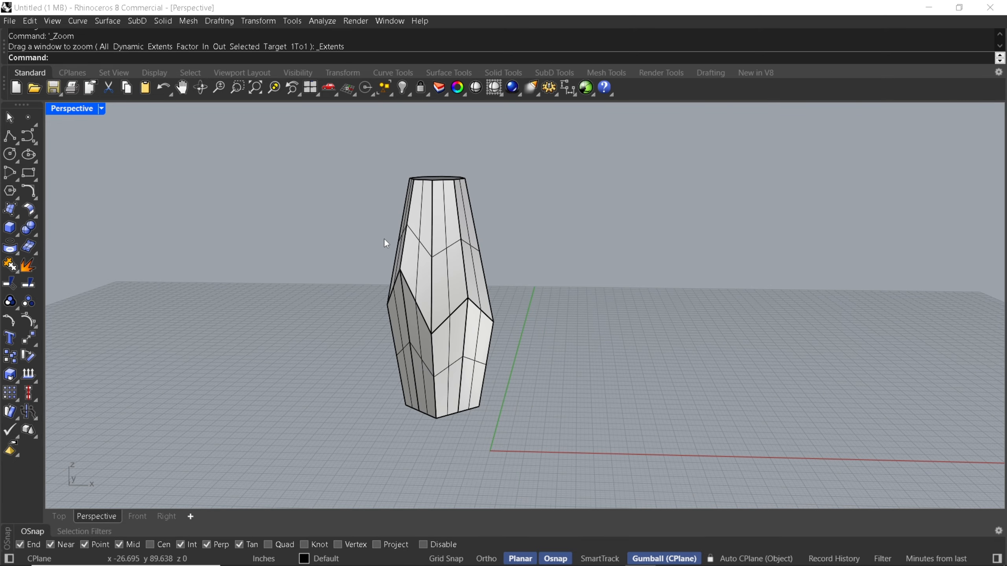
{"action": "right_click_drag", "start_coordinate": [485, 281], "coordinate": [415, 277], "text": "shift"}
{"action": "right_click_drag", "start_coordinate": [388, 314], "coordinate": [413, 295], "text": "shift"}
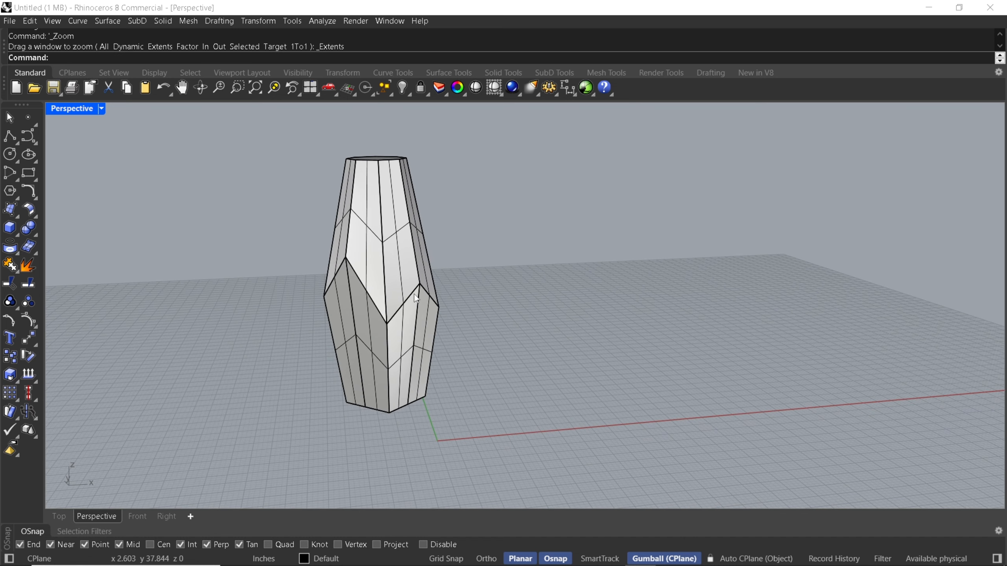
{"action": "right_click_drag", "start_coordinate": [354, 311], "coordinate": [396, 300], "text": "shift"}
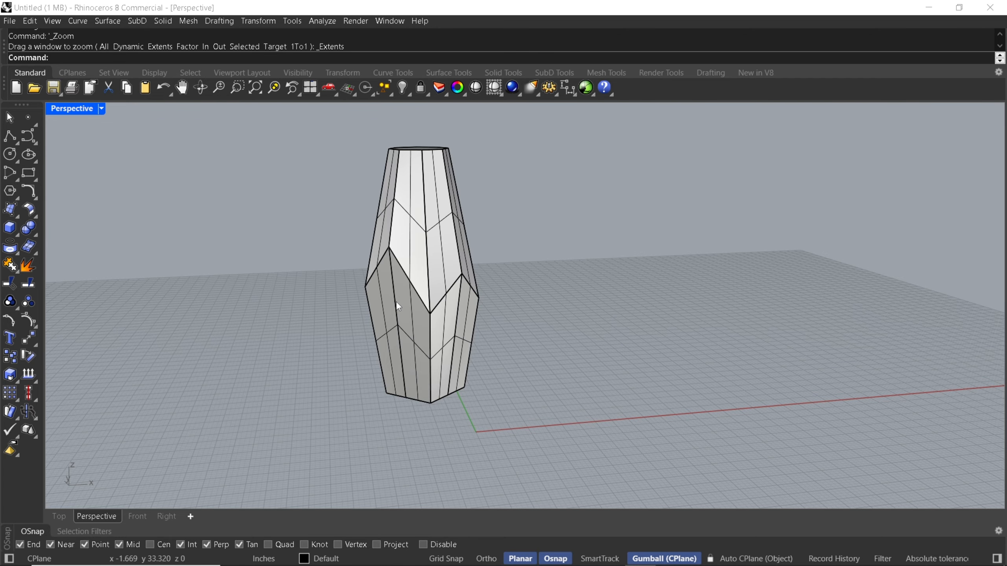
Create a Make2D drawing of the whole vase from the Top view, using View projection
{"action": "type", "text": "Make2D"}
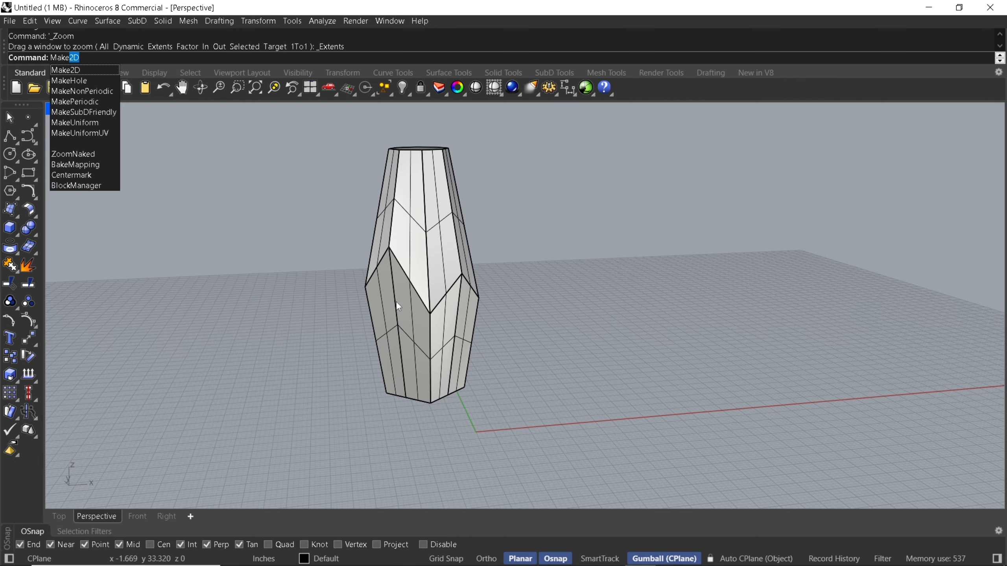
{"action": "key", "text": "Down"}
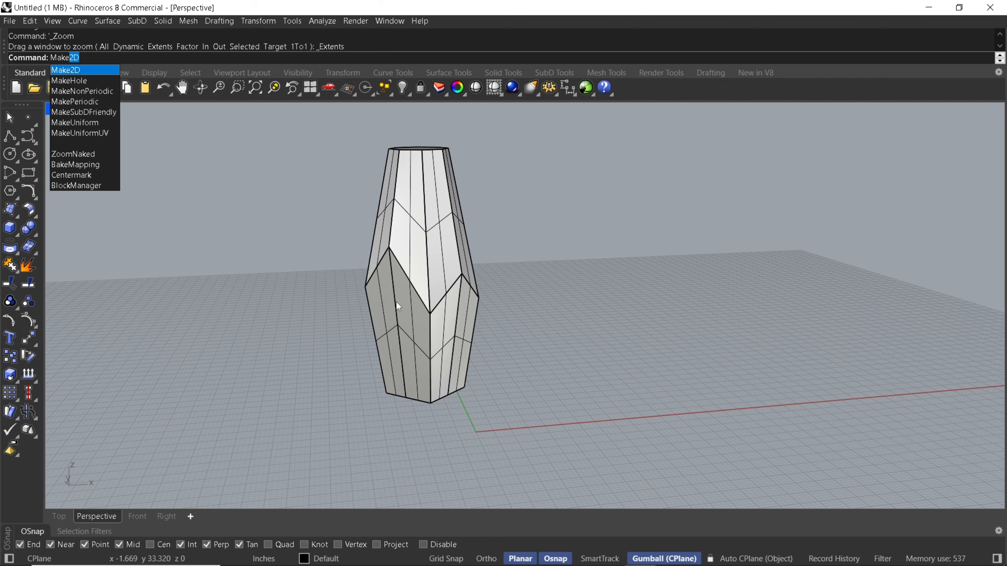
{"action": "key", "text": "Return"}
{"action": "scroll", "coordinate": [392, 367], "scroll_direction": "down", "scroll_amount": 2}
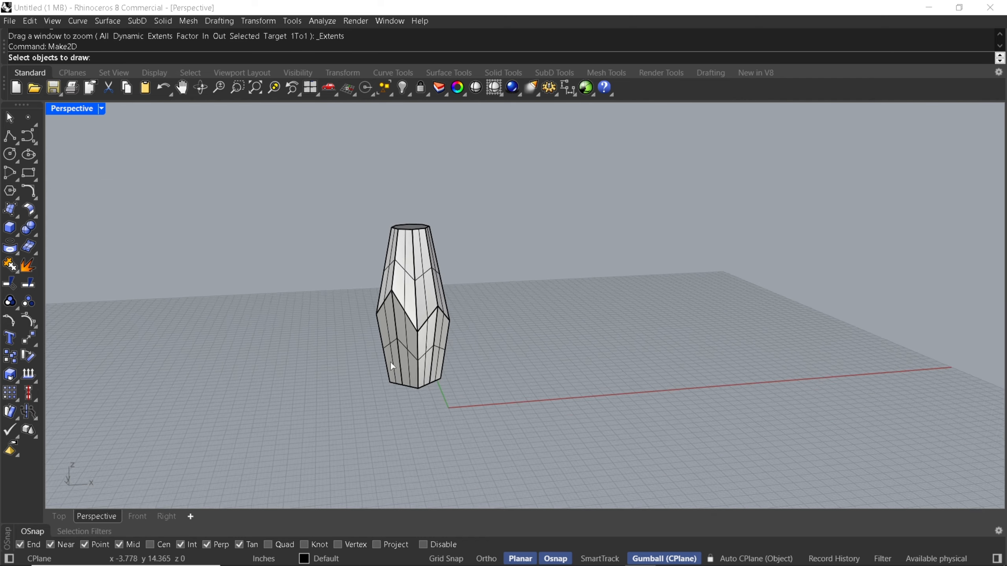
{"action": "right_click_drag", "start_coordinate": [391, 364], "coordinate": [355, 294]}
{"action": "scroll", "coordinate": [348, 247], "scroll_direction": "down", "scroll_amount": 4}
{"action": "left_click_drag", "start_coordinate": [342, 237], "coordinate": [428, 350]}
{"action": "type", "text": "\\"}
{"action": "key", "text": "Return"}
{"action": "key", "text": "Return"}
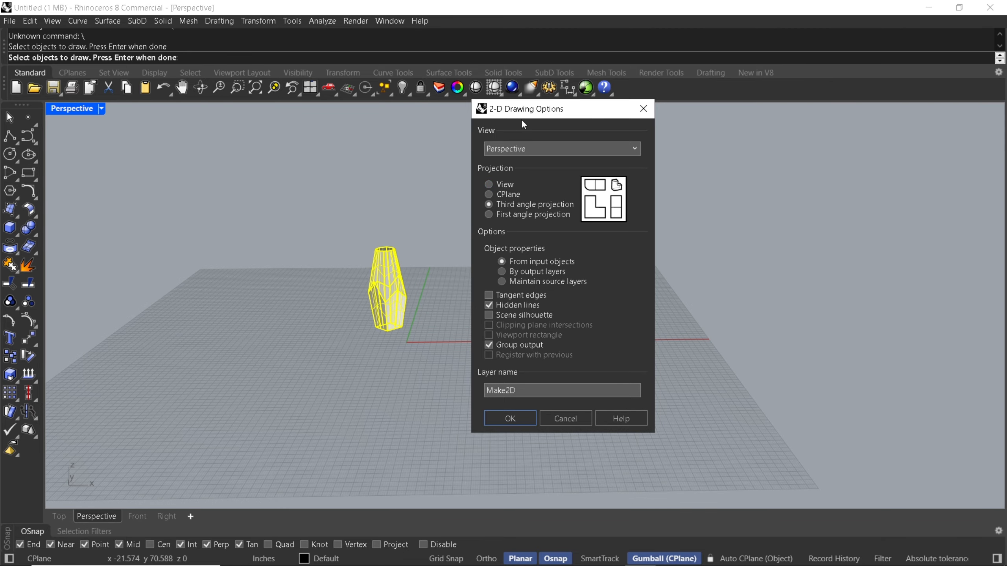
{"action": "left_click", "coordinate": [520, 151]}
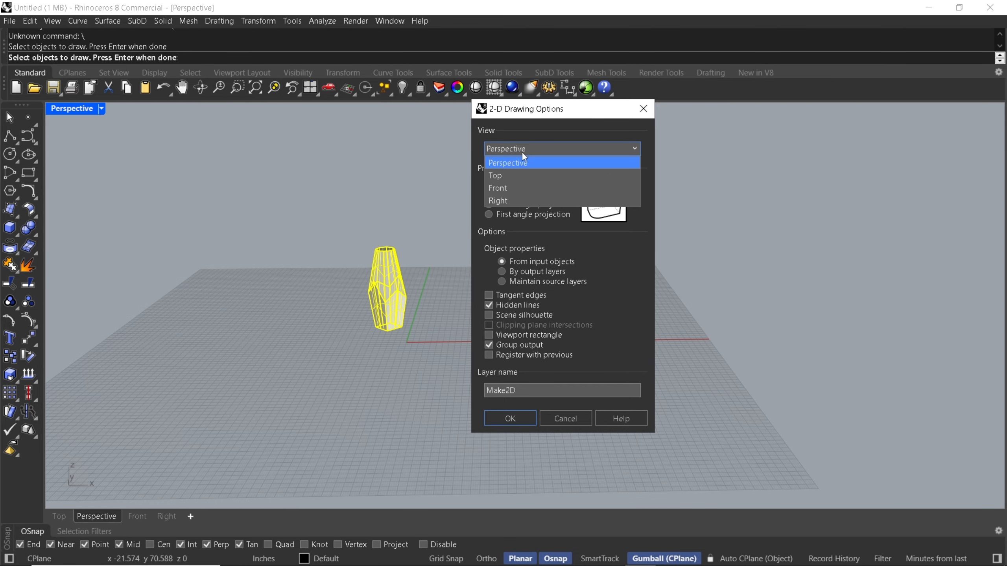
{"action": "left_click", "coordinate": [515, 175]}
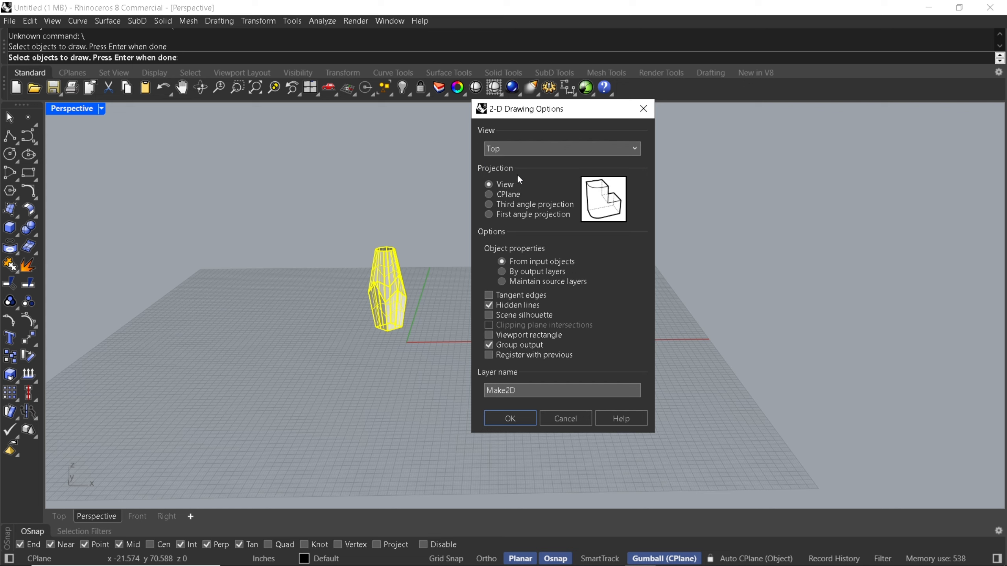
{"action": "left_click", "coordinate": [512, 418]}
In the Top viewport, move the generated 2D top-view drawing up and to the right, clear of the vase model
{"action": "left_click", "coordinate": [59, 516]}
{"action": "right_click_drag", "start_coordinate": [417, 328], "coordinate": [544, 139]}
{"action": "scroll", "coordinate": [355, 365], "scroll_direction": "down", "scroll_amount": 4}
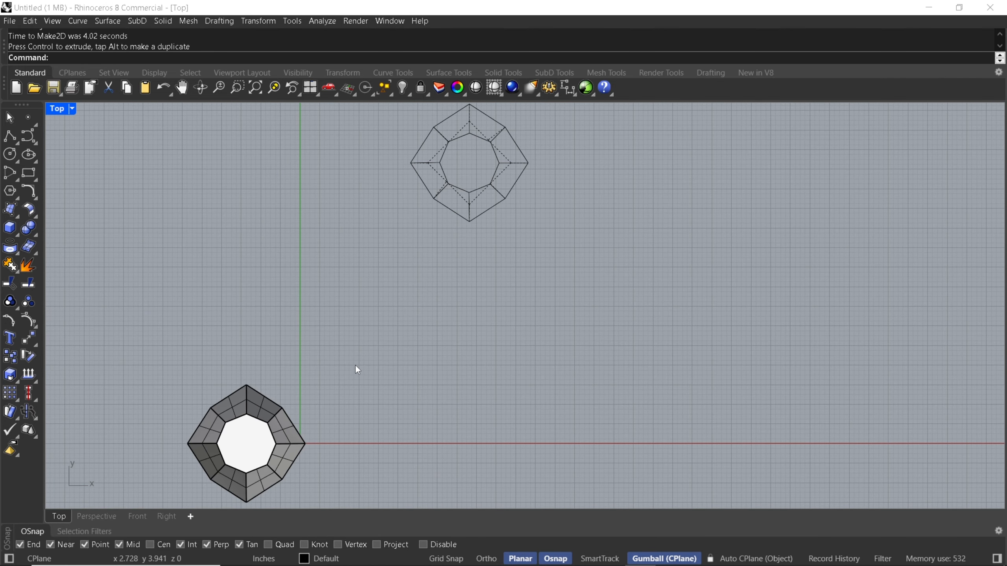
Set the Top viewport's display mode to Wireframe to see the edges inside the vase model
{"action": "middle_click", "coordinate": [351, 351]}
{"action": "left_click", "coordinate": [333, 358]}
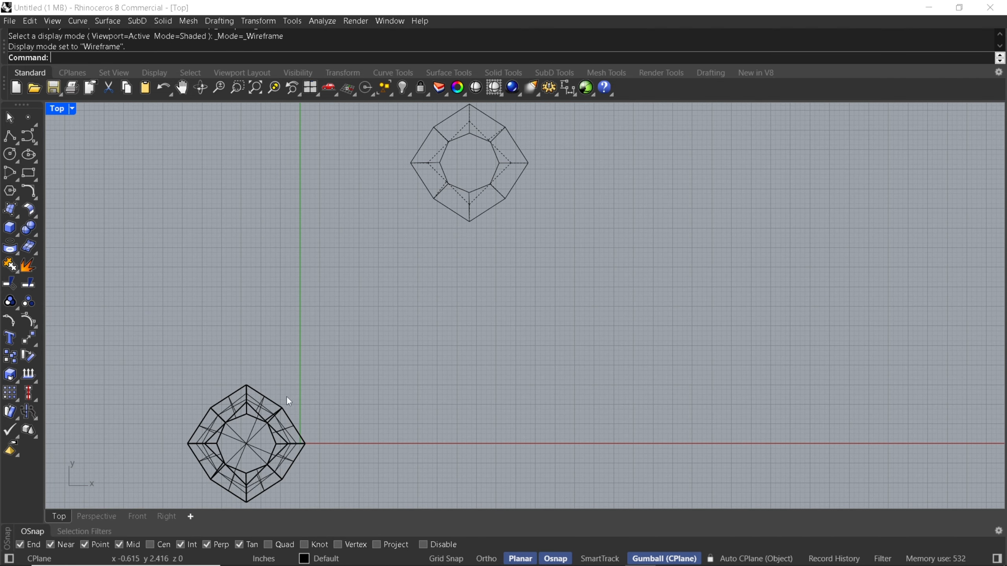
{"action": "right_click_drag", "start_coordinate": [276, 399], "coordinate": [337, 314]}
{"action": "scroll", "coordinate": [302, 389], "scroll_direction": "up", "scroll_amount": 2}
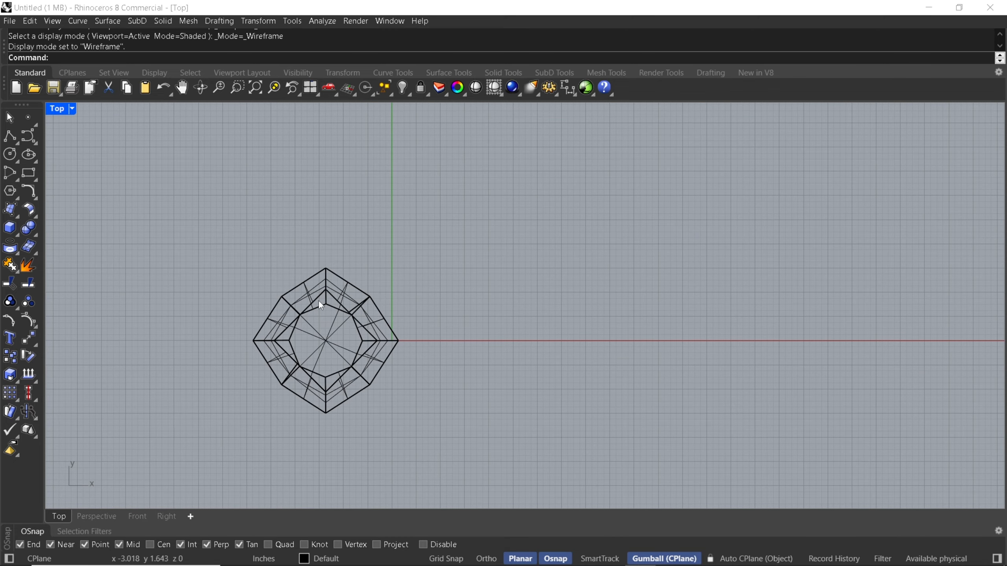
Examine the vase's base from below in Perspective and compare it with the dashed hidden lines of the 2D top-view drawing
{"action": "left_click", "coordinate": [95, 520]}
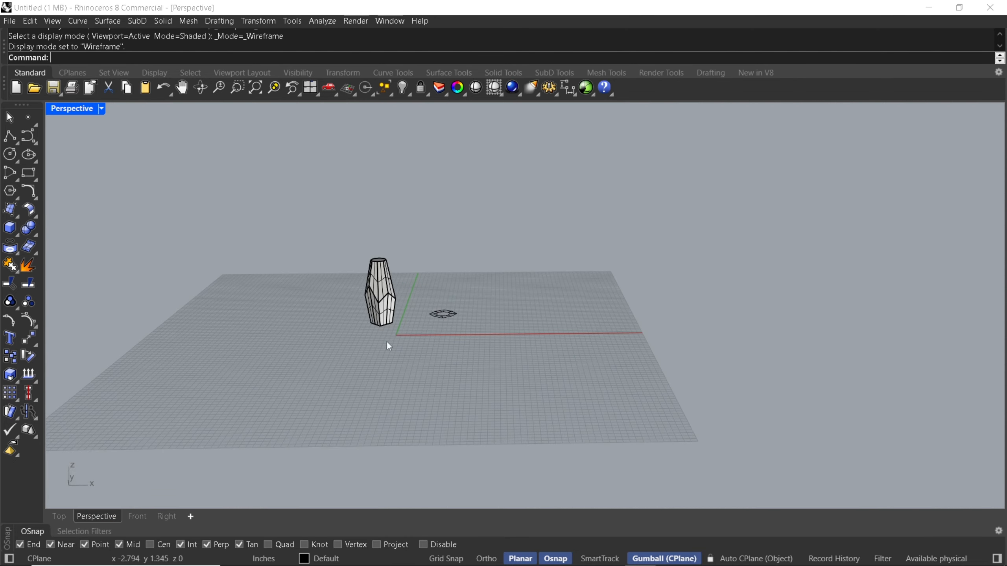
{"action": "right_click_drag", "start_coordinate": [386, 340], "coordinate": [391, 292]}
{"action": "scroll", "coordinate": [380, 341], "scroll_direction": "up", "scroll_amount": 9}
{"action": "right_click_drag", "start_coordinate": [379, 341], "coordinate": [343, 256]}
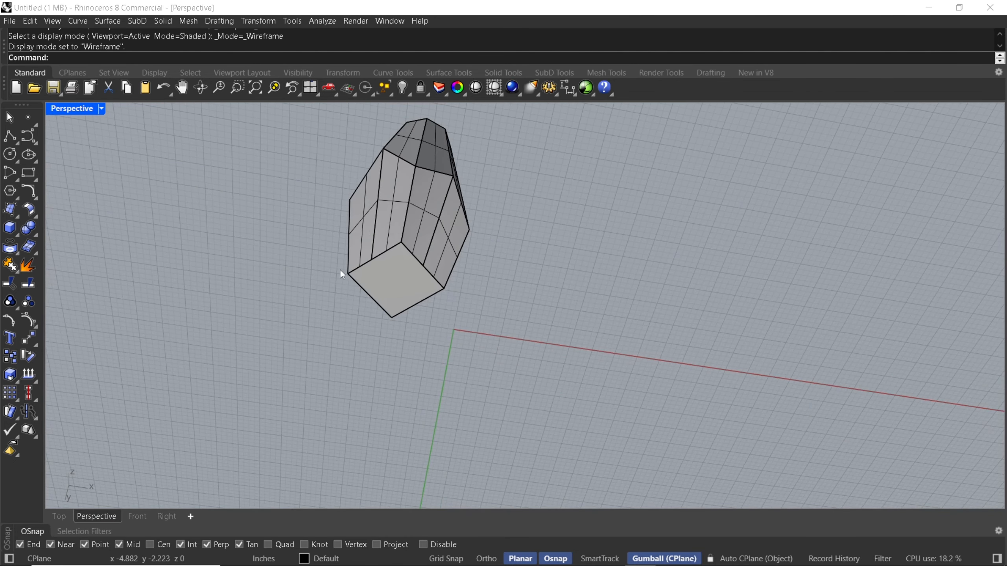
{"action": "scroll", "coordinate": [342, 272], "scroll_direction": "down", "scroll_amount": 4}
{"action": "right_click_drag", "start_coordinate": [402, 214], "coordinate": [393, 271]}
{"action": "right_click_drag", "start_coordinate": [392, 270], "coordinate": [376, 290], "text": "shift"}
{"action": "scroll", "coordinate": [375, 289], "scroll_direction": "up", "scroll_amount": 3}
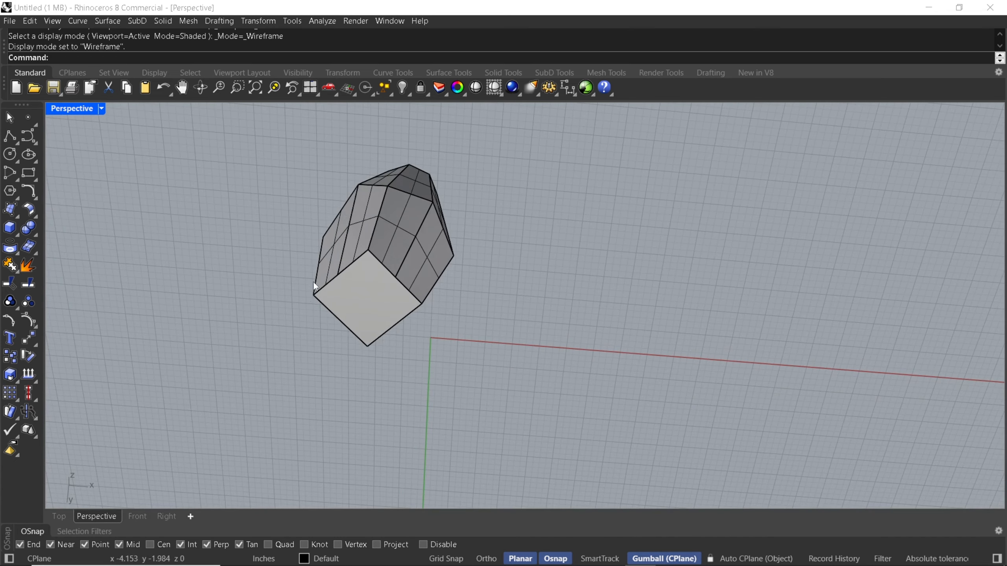
{"action": "left_click", "coordinate": [58, 516]}
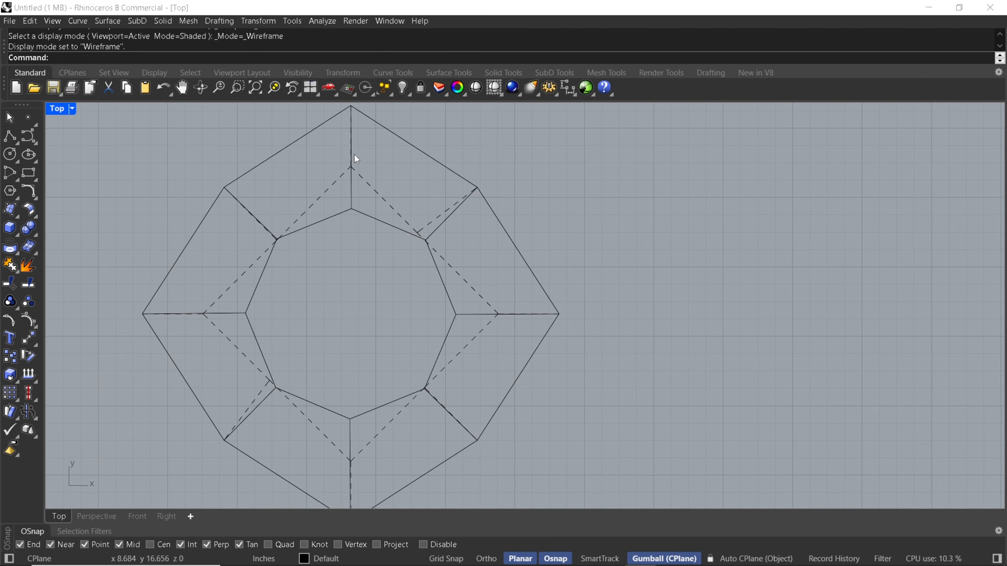
{"action": "scroll", "coordinate": [355, 288], "scroll_direction": "down", "scroll_amount": 6}
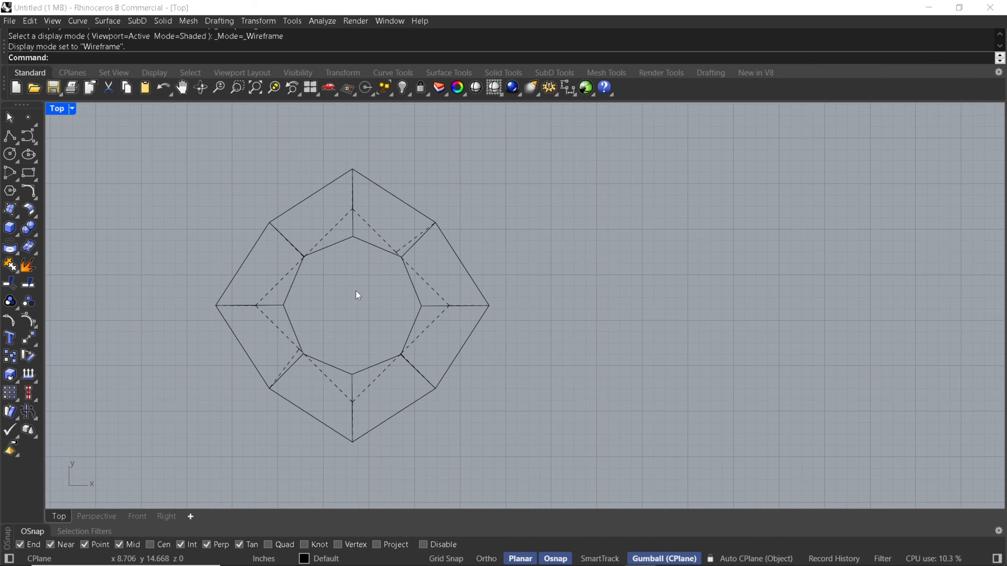
{"action": "right_click_drag", "start_coordinate": [320, 339], "coordinate": [365, 320]}
{"action": "scroll", "coordinate": [355, 312], "scroll_direction": "down", "scroll_amount": 3}
{"action": "scroll", "coordinate": [319, 359], "scroll_direction": "down", "scroll_amount": 3}
{"action": "right_click_drag", "start_coordinate": [319, 359], "coordinate": [351, 278]}
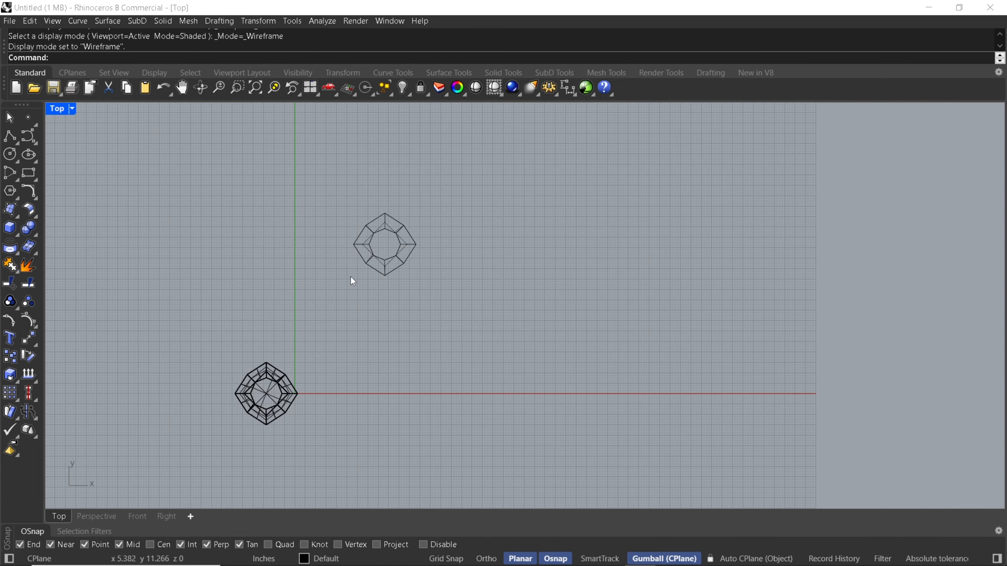
Create a Make2D drawing of the whole vase from the Front view, starting in the Perspective viewport
{"action": "left_click", "coordinate": [90, 517]}
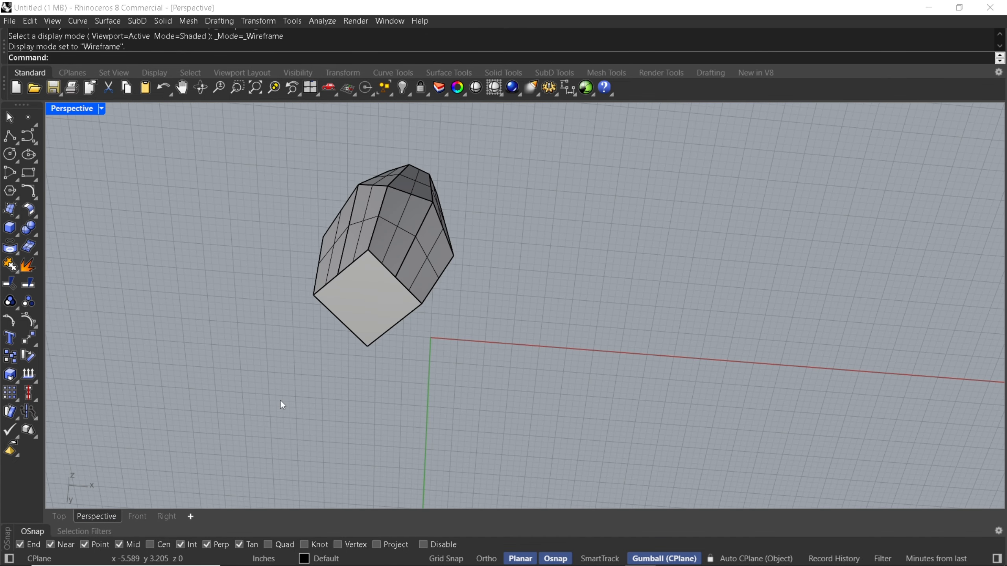
{"action": "type", "text": "Make2D"}
{"action": "key", "text": "Return"}
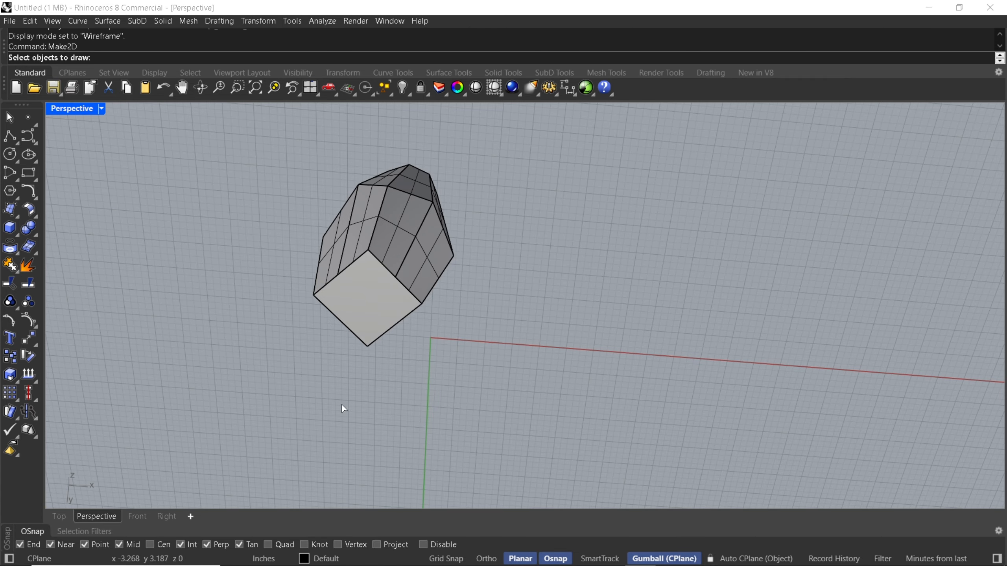
{"action": "scroll", "coordinate": [341, 404], "scroll_direction": "down", "scroll_amount": 6}
{"action": "right_click_drag", "start_coordinate": [318, 240], "coordinate": [301, 377]}
{"action": "left_click_drag", "start_coordinate": [304, 203], "coordinate": [381, 387]}
{"action": "key", "text": "Return"}
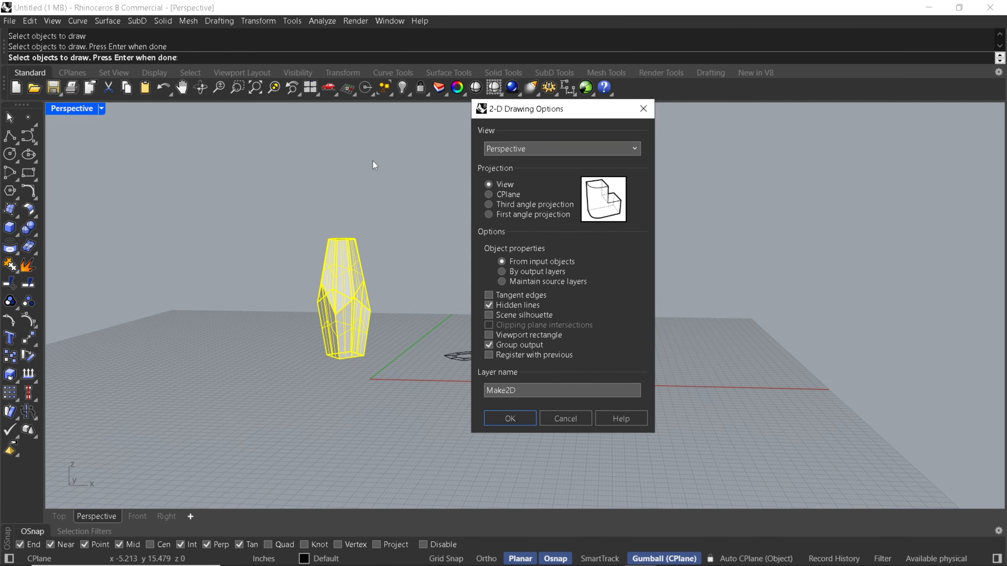
{"action": "left_click", "coordinate": [522, 152]}
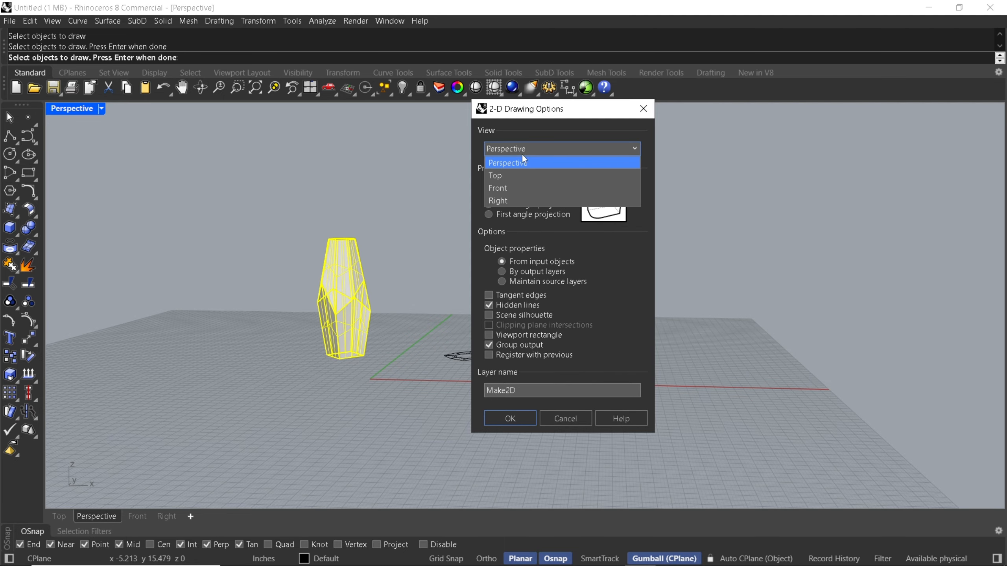
{"action": "left_click", "coordinate": [508, 181]}
{"action": "left_click", "coordinate": [505, 416]}
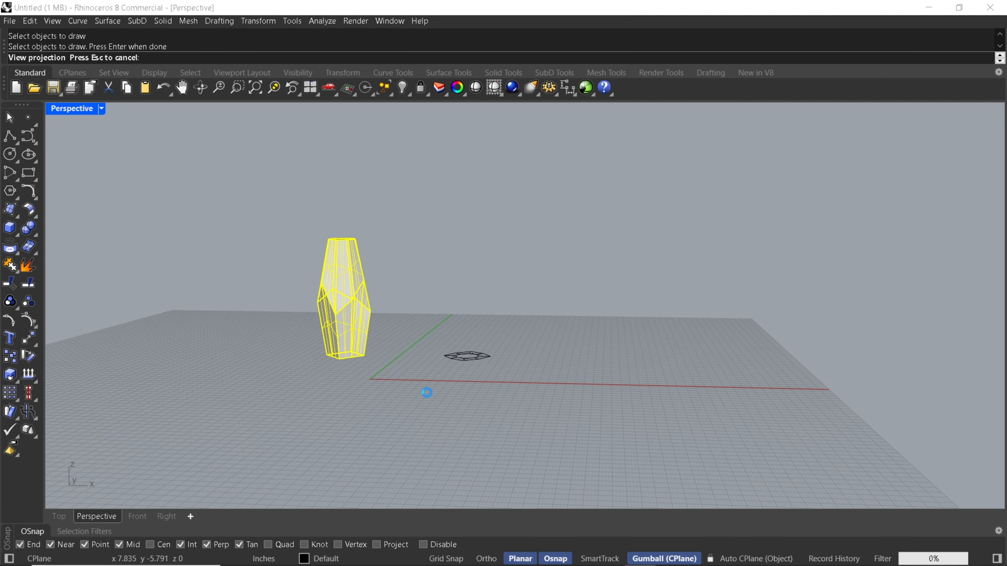
In the Top viewport, move the 2D front-view drawing directly beneath the 2D top-view drawing, roughly centred on it
{"action": "left_click", "coordinate": [61, 516]}
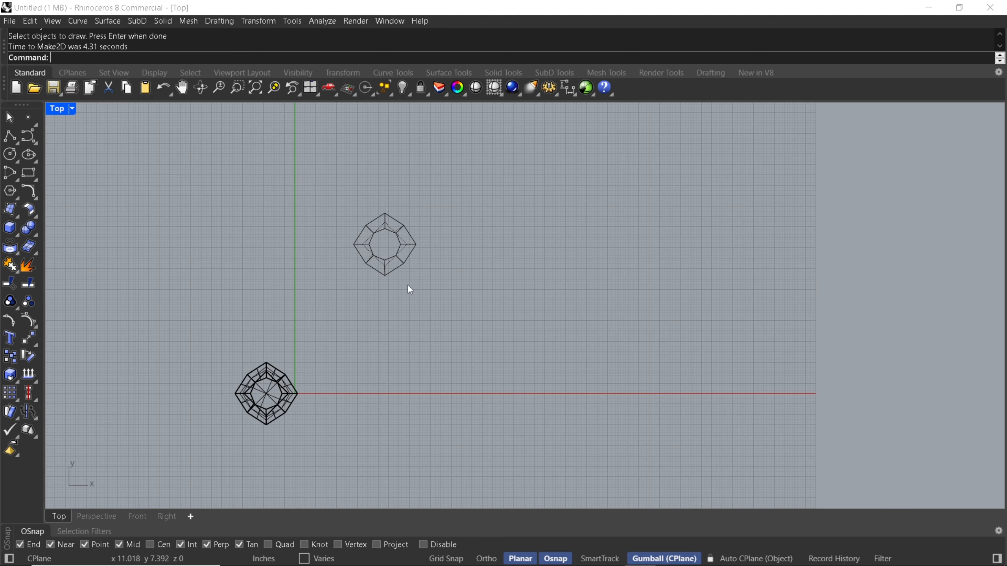
{"action": "scroll", "coordinate": [404, 287], "scroll_direction": "down", "scroll_amount": 6}
{"action": "left_click", "coordinate": [388, 303]}
{"action": "scroll", "coordinate": [388, 308], "scroll_direction": "up", "scroll_amount": 8}
{"action": "mouse_move", "coordinate": [314, 251]}
{"action": "left_mouse_down"}
{"action": "mouse_move", "coordinate": [435, 278]}
{"action": "mouse_move", "coordinate": [470, 384]}
{"action": "left_mouse_up"}
{"action": "scroll", "coordinate": [436, 299], "scroll_direction": "up", "scroll_amount": 6}
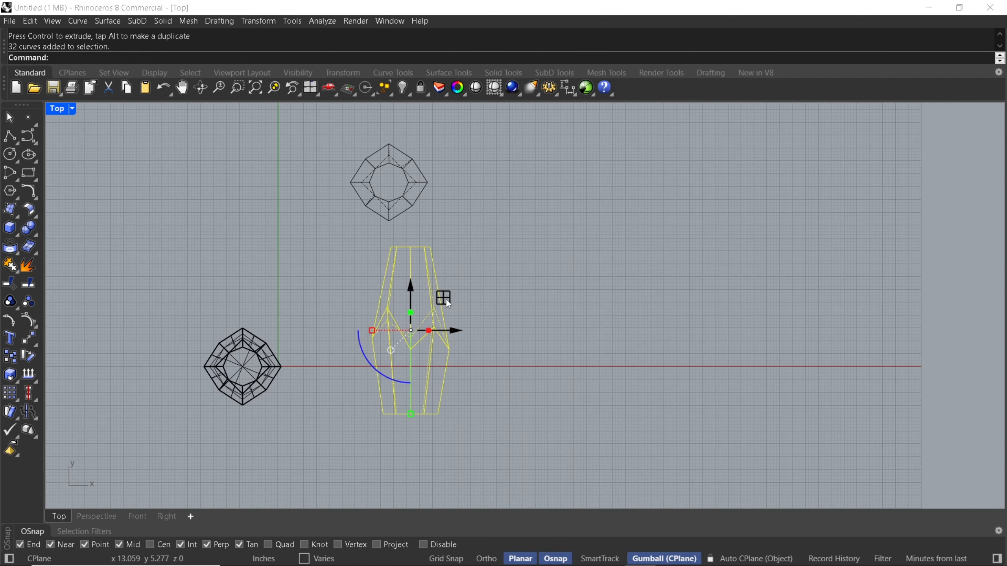
{"action": "mouse_move", "coordinate": [447, 302]}
{"action": "left_mouse_down"}
{"action": "mouse_move", "coordinate": [422, 298]}
{"action": "mouse_move", "coordinate": [427, 304]}
{"action": "left_mouse_up"}
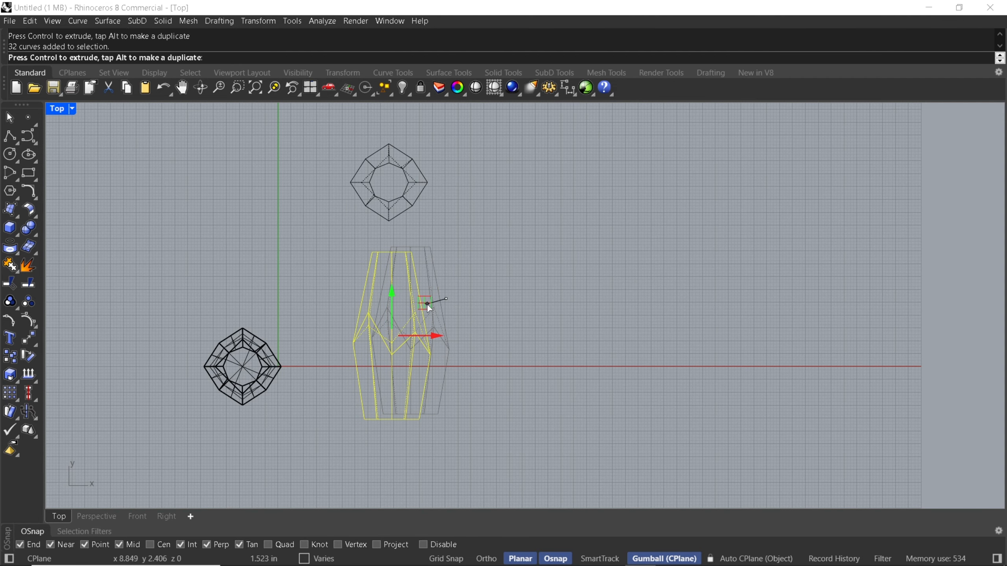
{"action": "left_click", "coordinate": [454, 301]}
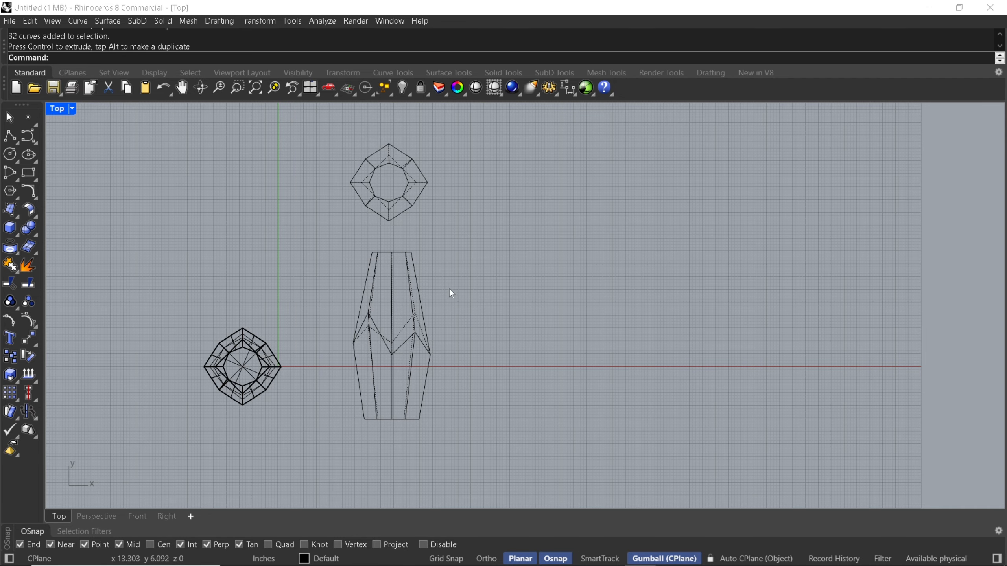
Shift the 2D front-view drawing slightly farther down to widen the gap below the top-view drawing
{"action": "mouse_move", "coordinate": [335, 218]}
{"action": "left_mouse_down"}
{"action": "mouse_move", "coordinate": [426, 391]}
{"action": "mouse_move", "coordinate": [456, 420]}
{"action": "left_mouse_up"}
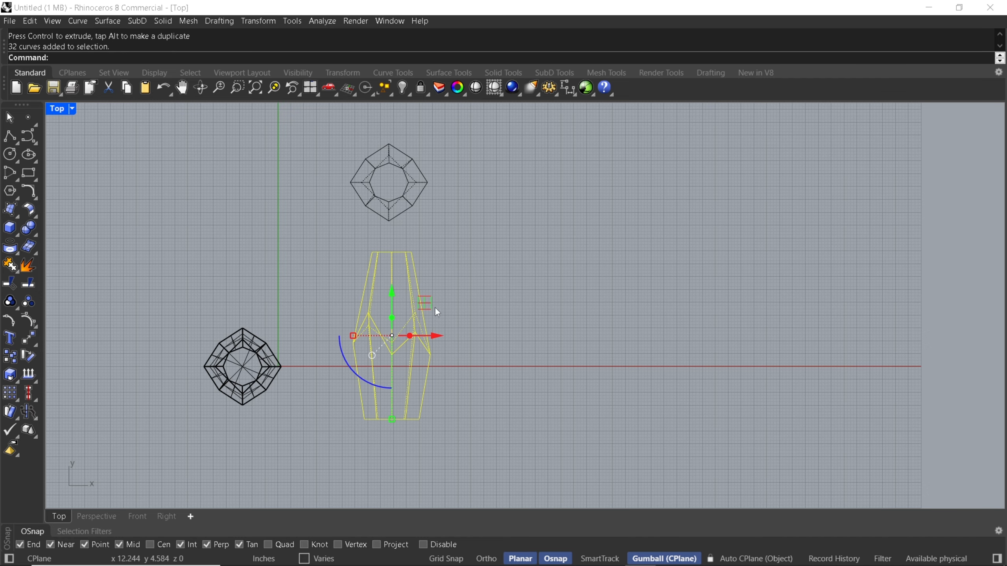
{"action": "left_click_drag", "start_coordinate": [429, 304], "coordinate": [428, 313]}
{"action": "left_click", "coordinate": [437, 368]}
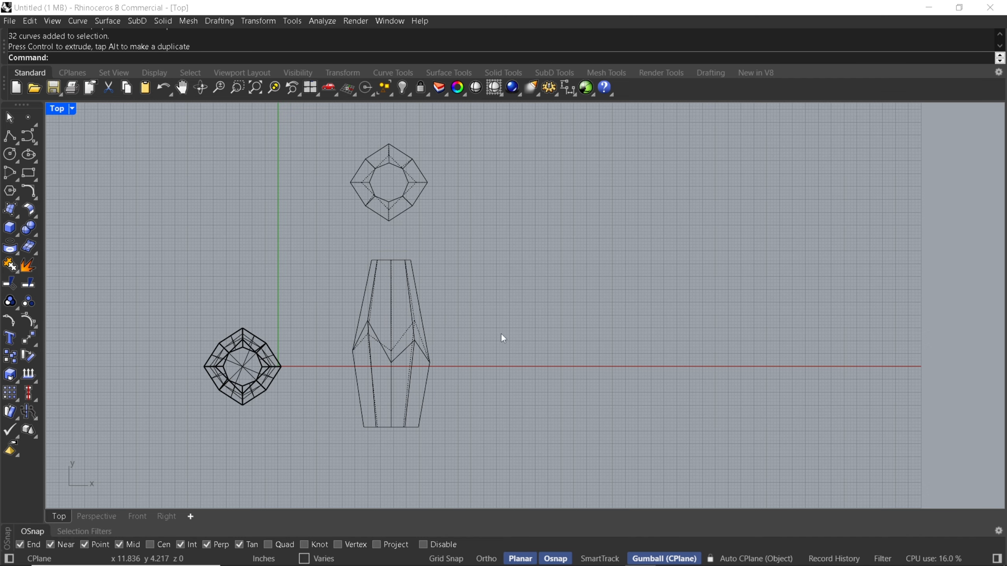
Create a Make2D drawing of the whole vase from the Right view, starting in the Perspective viewport
{"action": "left_click", "coordinate": [98, 517]}
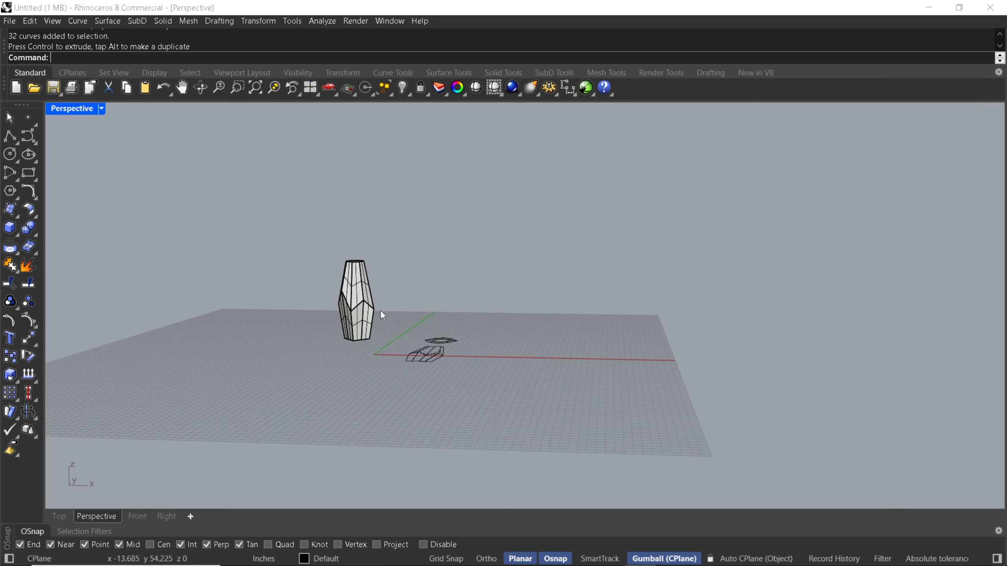
{"action": "type", "text": "Make2D"}
{"action": "key", "text": "Return"}
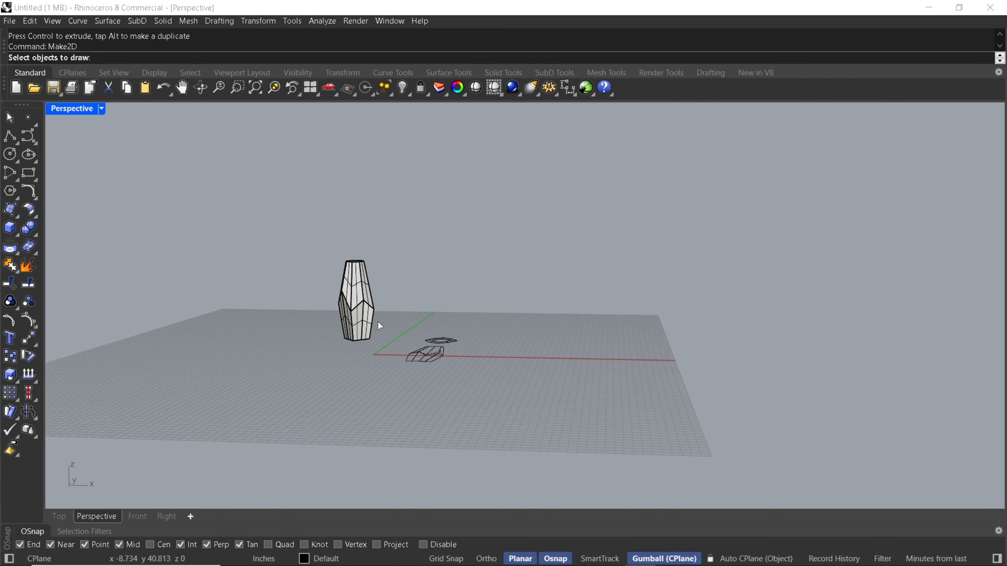
{"action": "right_click_drag", "start_coordinate": [306, 348], "coordinate": [335, 347]}
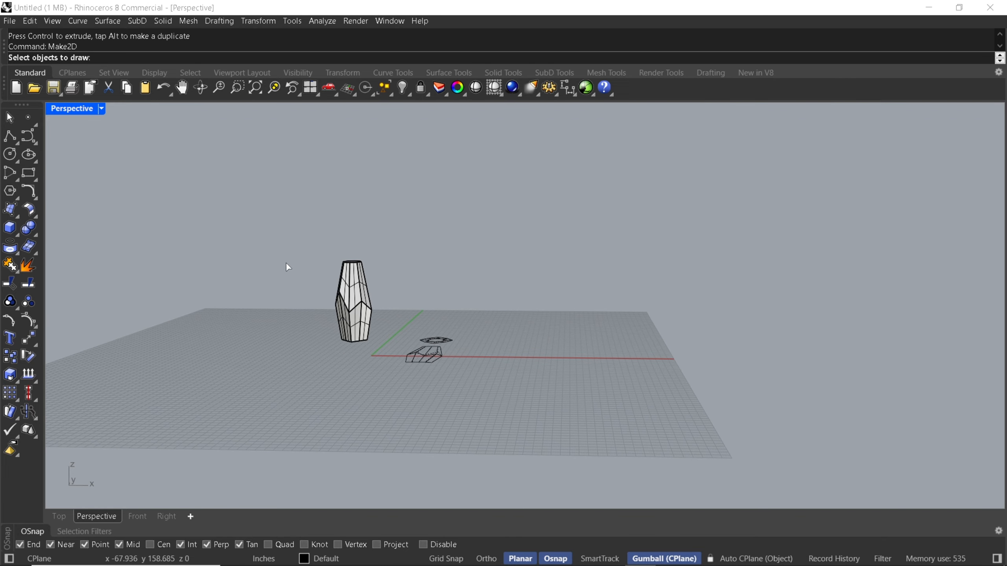
{"action": "right_click_drag", "start_coordinate": [288, 268], "coordinate": [295, 252]}
{"action": "left_click_drag", "start_coordinate": [294, 252], "coordinate": [403, 407]}
{"action": "key", "text": "Return"}
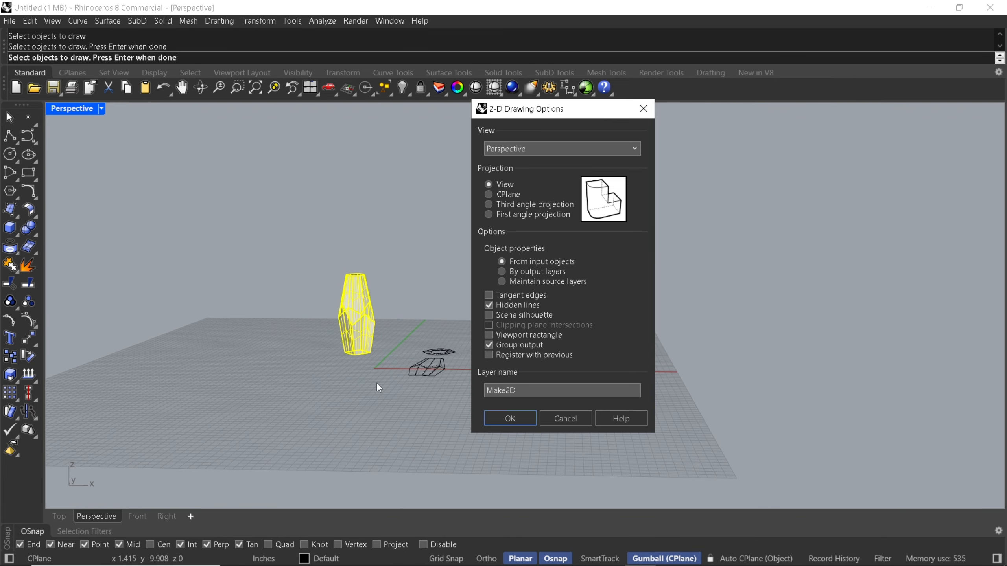
{"action": "left_click", "coordinate": [531, 149]}
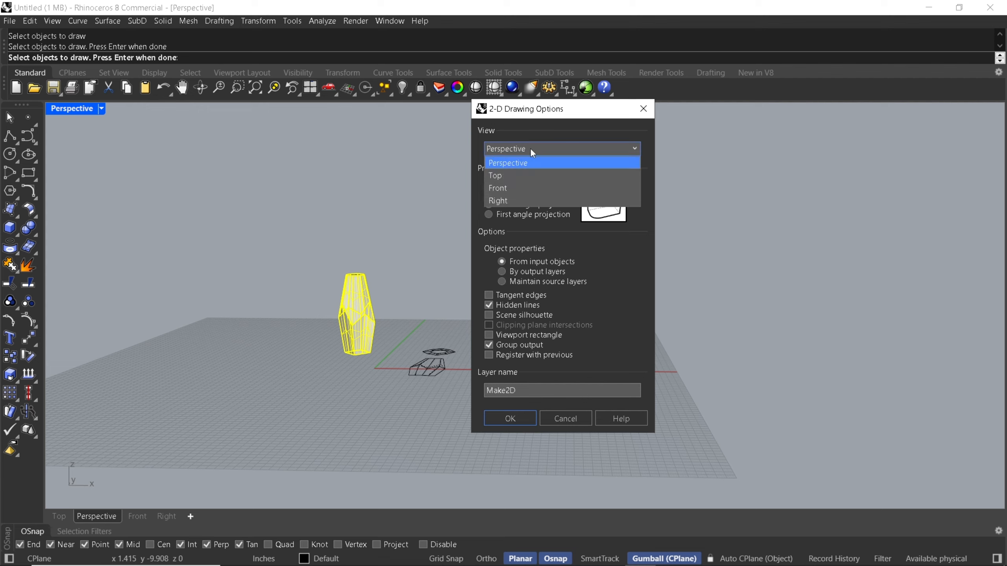
{"action": "left_click", "coordinate": [514, 201]}
{"action": "left_click", "coordinate": [513, 418]}
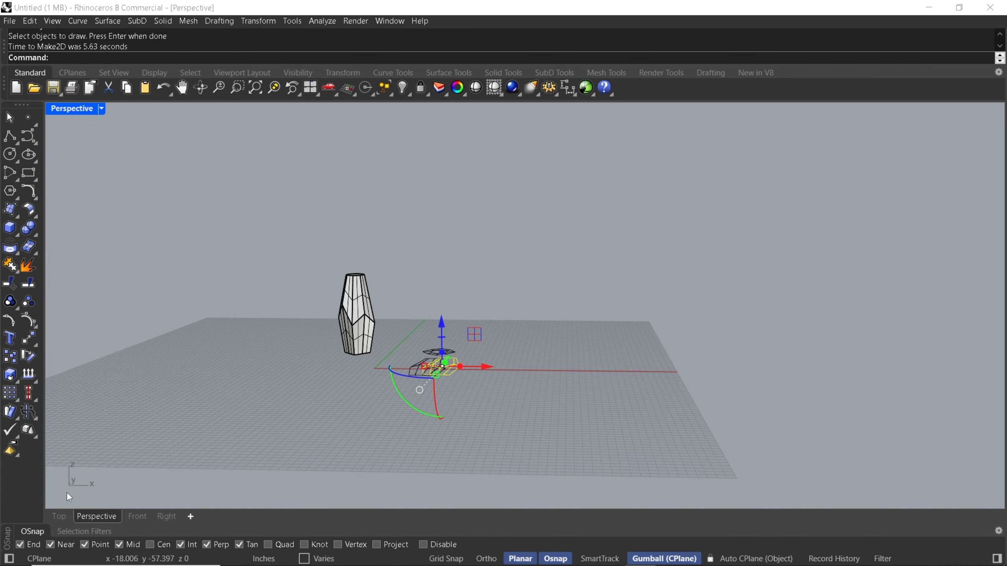
In the Top viewport, move the 2D right-view drawing to the right of the front-view drawing at about the same height
{"action": "left_click", "coordinate": [59, 516]}
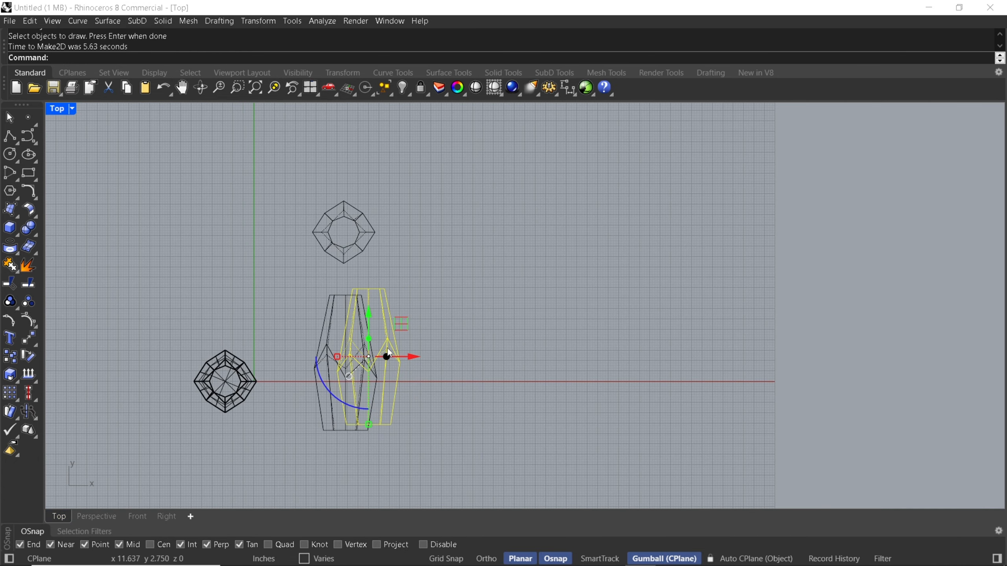
{"action": "left_click_drag", "start_coordinate": [404, 320], "coordinate": [486, 325]}
{"action": "left_click", "coordinate": [541, 307]}
{"action": "scroll", "coordinate": [301, 347], "scroll_direction": "up", "scroll_amount": 2}
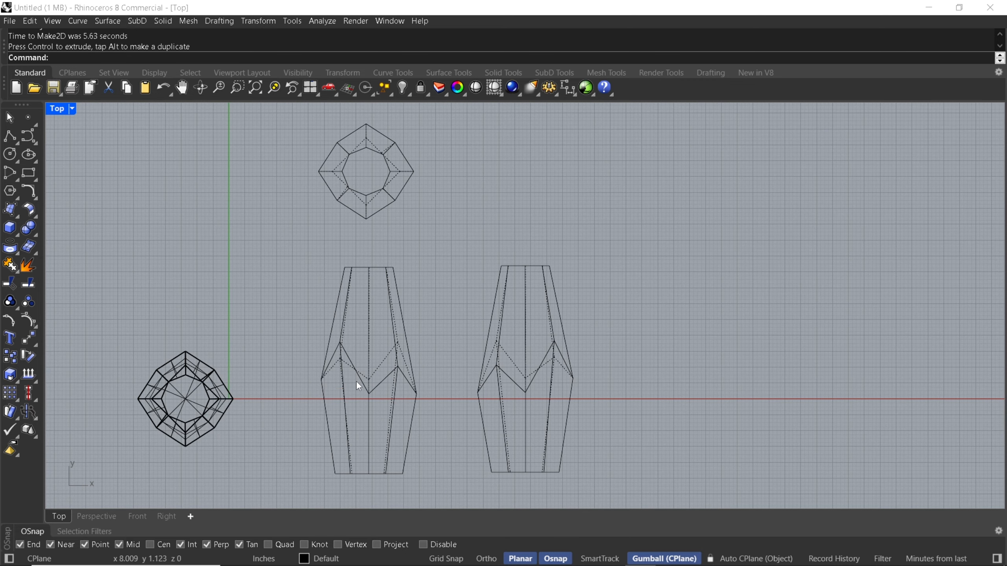
Create a Make2D drawing of the whole vase from the Perspective view, keeping View projection with hidden lines and grouped output
{"action": "left_click", "coordinate": [96, 516]}
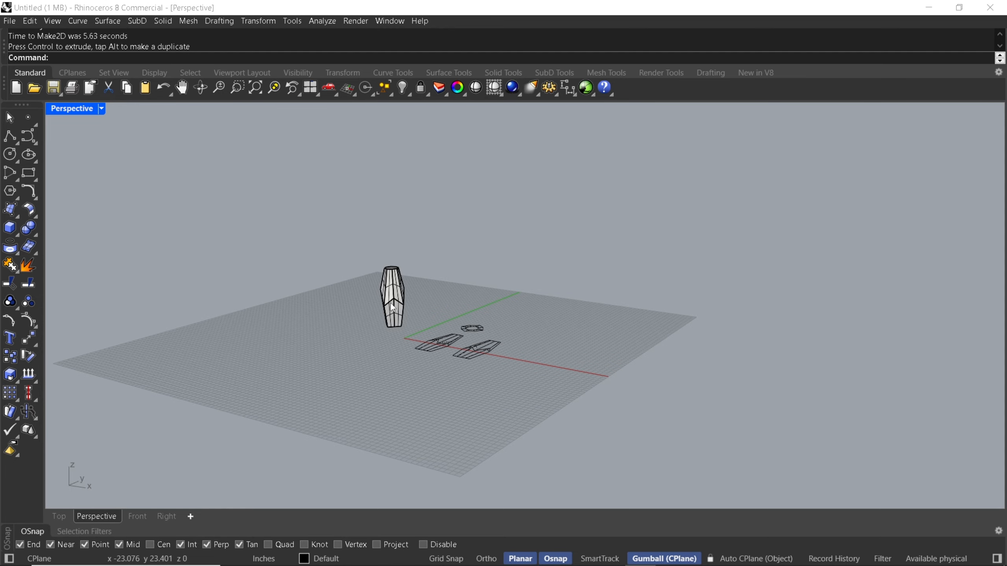
{"action": "right_click_drag", "start_coordinate": [420, 305], "coordinate": [431, 347]}
{"action": "scroll", "coordinate": [380, 352], "scroll_direction": "up", "scroll_amount": 5}
{"action": "type", "text": "Make2D"}
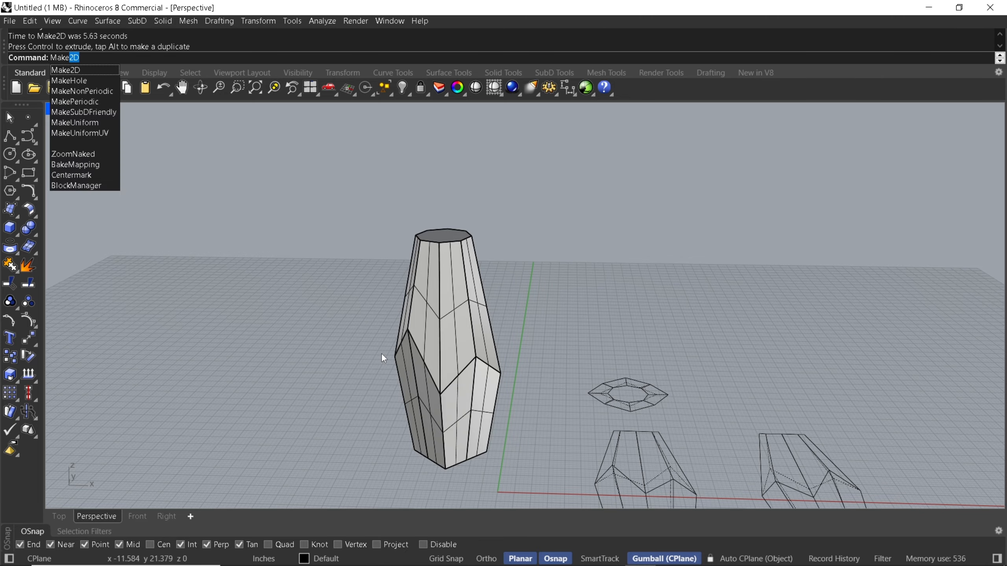
{"action": "key", "text": "Return"}
{"action": "left_click_drag", "start_coordinate": [308, 199], "coordinate": [520, 489]}
{"action": "key", "text": "Return"}
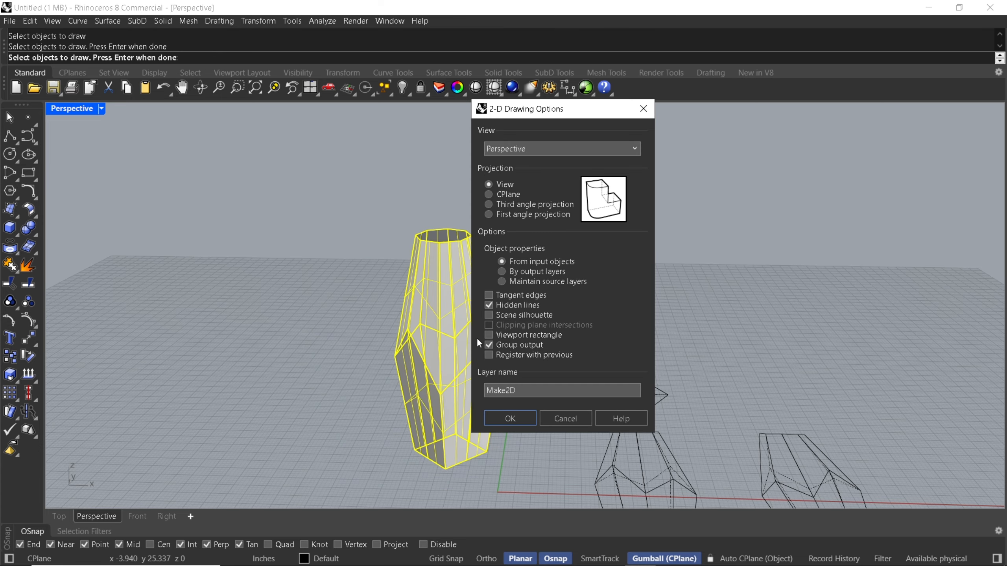
{"action": "left_click", "coordinate": [510, 418]}
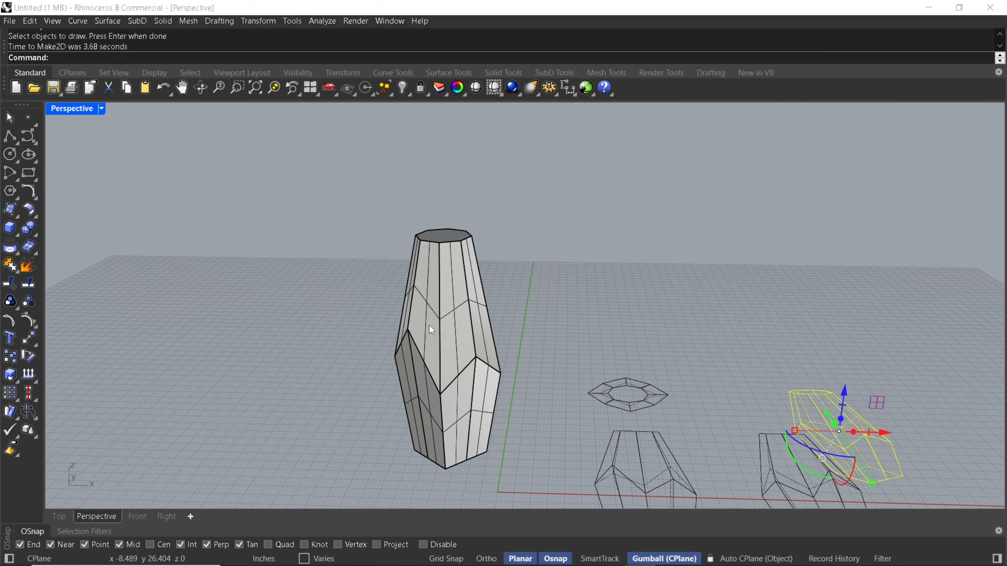
In the Top viewport, move the 2D perspective drawing directly above the right-view drawing, roughly centred on it
{"action": "left_click", "coordinate": [60, 516]}
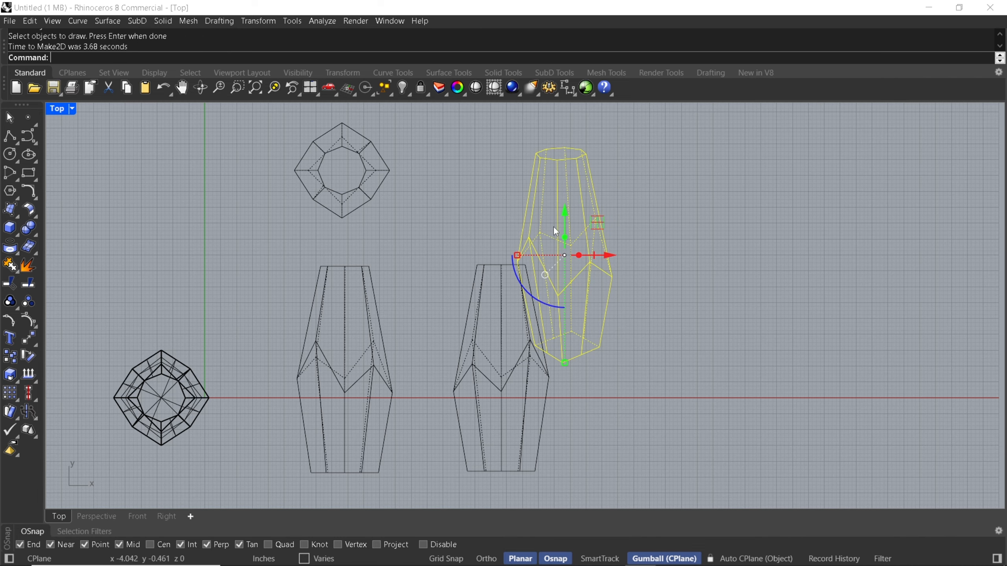
{"action": "right_click_drag", "start_coordinate": [553, 226], "coordinate": [538, 326]}
{"action": "left_click_drag", "start_coordinate": [553, 318], "coordinate": [502, 237]}
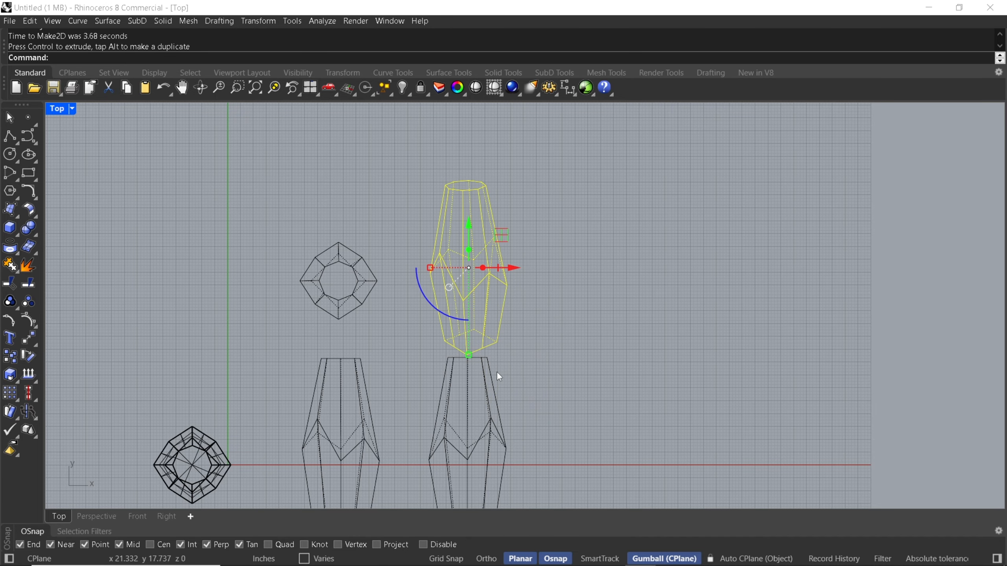
{"action": "mouse_move", "coordinate": [467, 355]}
{"action": "left_mouse_down", "text": "shift"}
{"action": "mouse_move", "coordinate": [466, 336]}
{"action": "mouse_move", "coordinate": [467, 353]}
{"action": "left_mouse_up", "text": "shift"}
Enlarge the 2D top-view drawing slightly and shift it upward to widen the gap above the front-view drawing
{"action": "left_click_drag", "start_coordinate": [289, 232], "coordinate": [388, 329]}
{"action": "left_click_drag", "start_coordinate": [338, 320], "coordinate": [339, 331], "text": "shift"}
{"action": "left_click_drag", "start_coordinate": [338, 280], "coordinate": [331, 256]}
Shift the 2D perspective drawing slightly upward to separate it from the right-view drawing
{"action": "left_click_drag", "start_coordinate": [420, 170], "coordinate": [519, 356]}
{"action": "left_click_drag", "start_coordinate": [468, 268], "coordinate": [468, 255]}
{"action": "left_click", "coordinate": [552, 156]}
Move all four 2D drawings together horizontally to the left side of the vase, clearing the area on its right
{"action": "scroll", "coordinate": [553, 156], "scroll_direction": "down", "scroll_amount": 6}
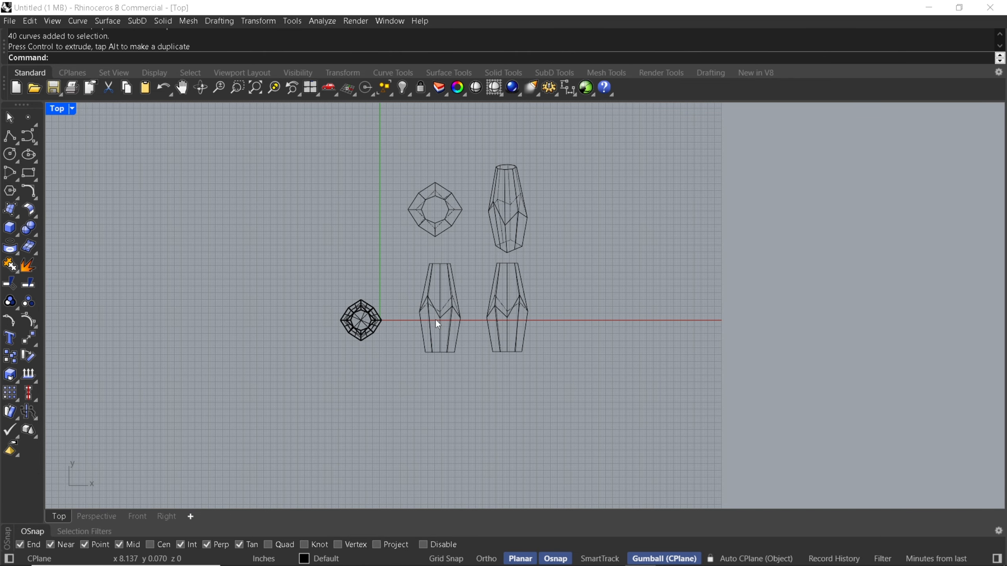
{"action": "scroll", "coordinate": [438, 325], "scroll_direction": "down", "scroll_amount": 1}
{"action": "left_click_drag", "start_coordinate": [412, 171], "coordinate": [558, 371]}
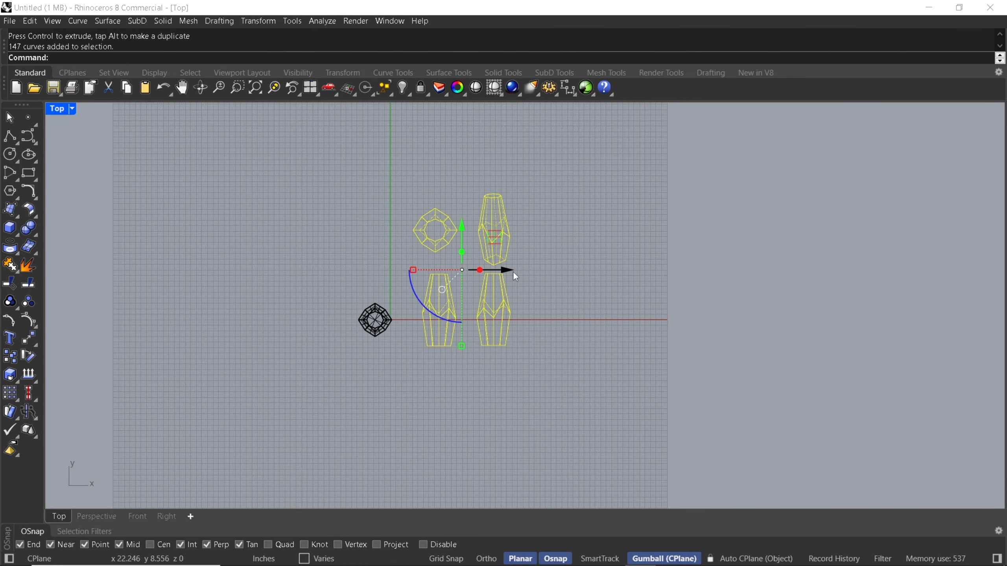
{"action": "left_click_drag", "start_coordinate": [504, 269], "coordinate": [300, 273]}
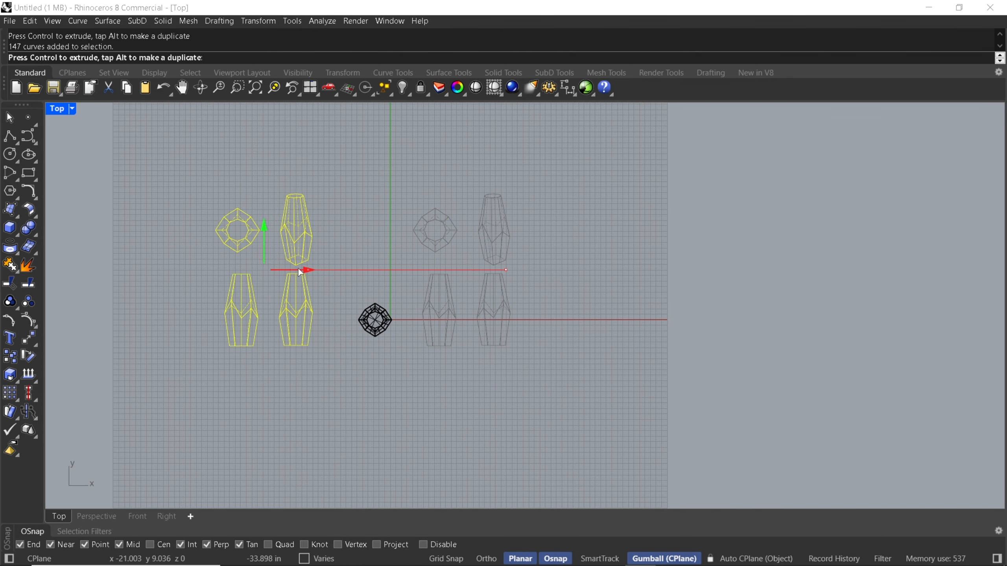
Create a Make2D drawing set of the vase from the Perspective viewport using Third angle projection, with hidden lines and grouped output
{"action": "left_click", "coordinate": [97, 517]}
{"action": "left_click", "coordinate": [312, 430]}
{"action": "scroll", "coordinate": [359, 265], "scroll_direction": "down", "scroll_amount": 2}
{"action": "left_click_drag", "start_coordinate": [354, 237], "coordinate": [471, 414]}
{"action": "type", "text": "Make"}
{"action": "key", "text": "Return"}
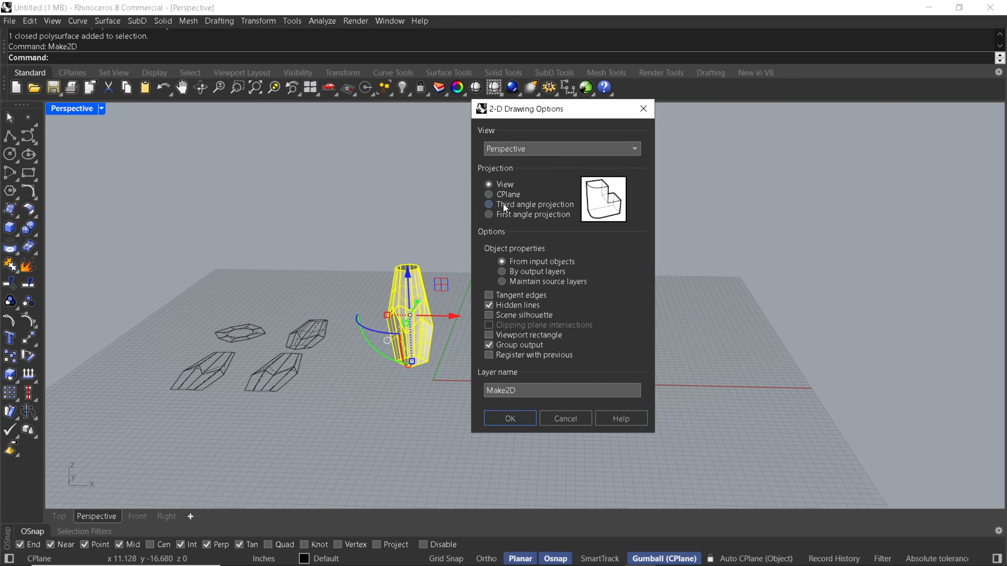
{"action": "left_click", "coordinate": [489, 205]}
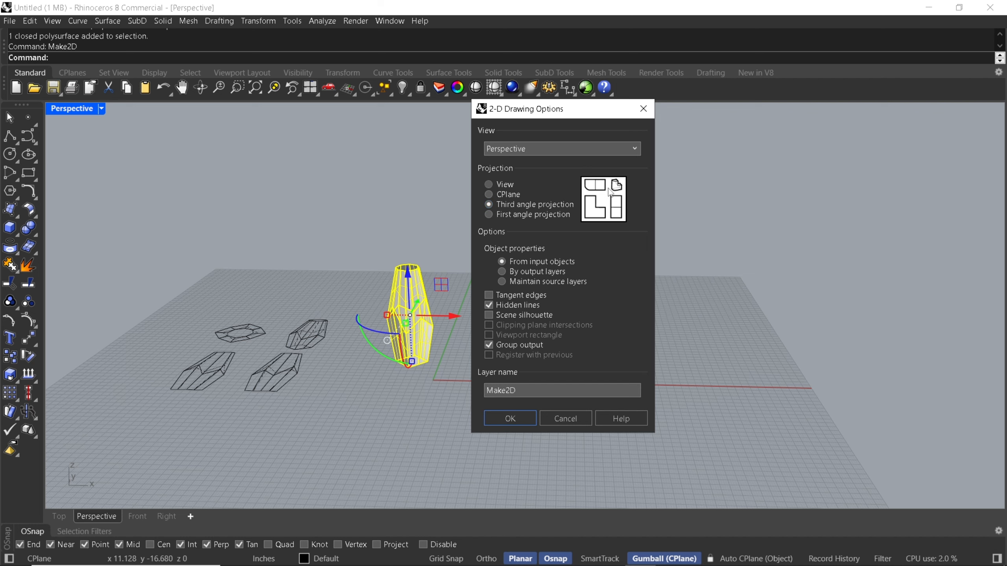
{"action": "left_click", "coordinate": [488, 214]}
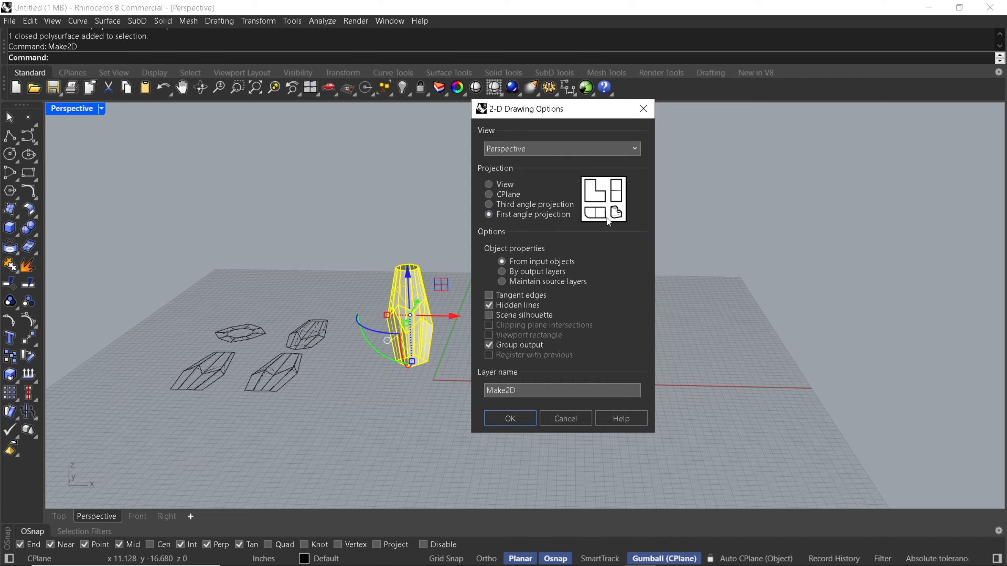
{"action": "left_click", "coordinate": [492, 204]}
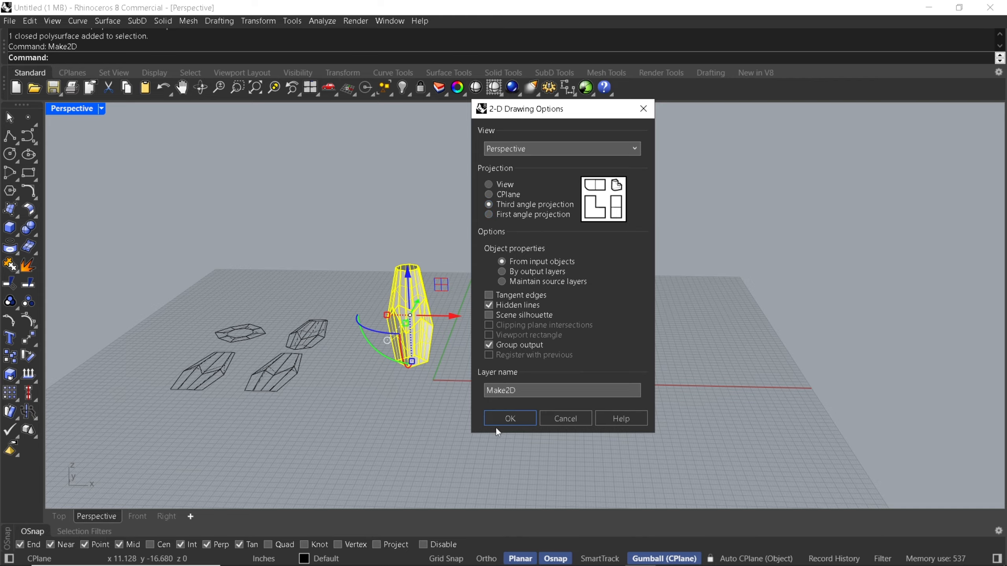
{"action": "left_click", "coordinate": [503, 419]}
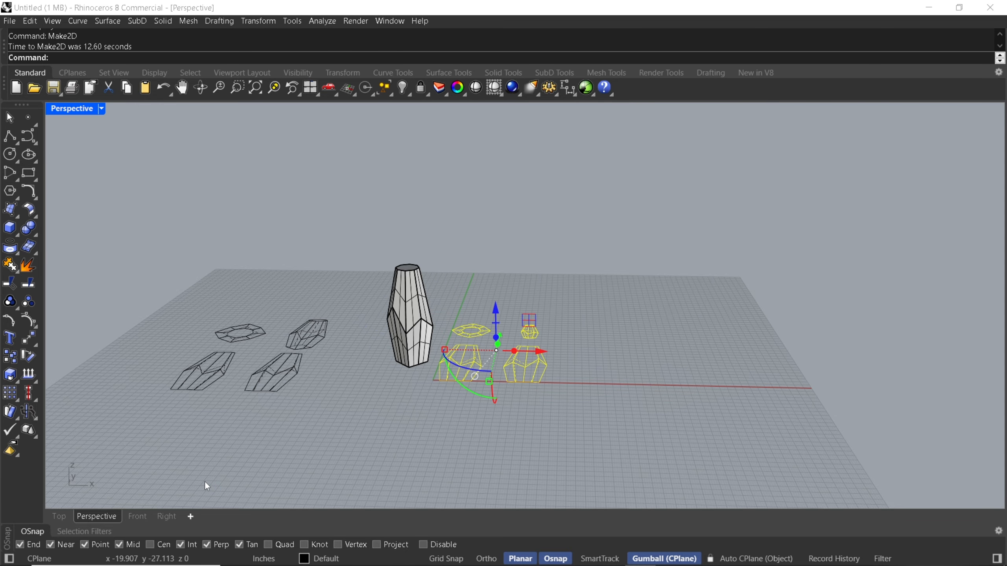
In the Top viewport, enlarge the small perspective drawing of the third-angle set to match its right view and move it slightly upward
{"action": "left_click", "coordinate": [65, 518]}
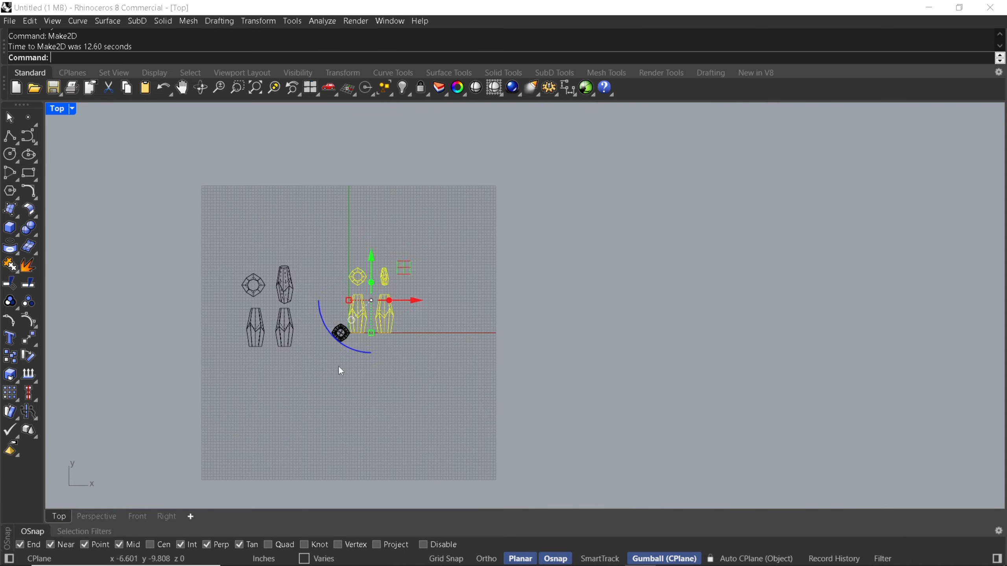
{"action": "left_click", "coordinate": [338, 365]}
{"action": "scroll", "coordinate": [342, 300], "scroll_direction": "up", "scroll_amount": 8}
{"action": "right_click_drag", "start_coordinate": [358, 280], "coordinate": [419, 284]}
{"action": "scroll", "coordinate": [420, 317], "scroll_direction": "up", "scroll_amount": 2}
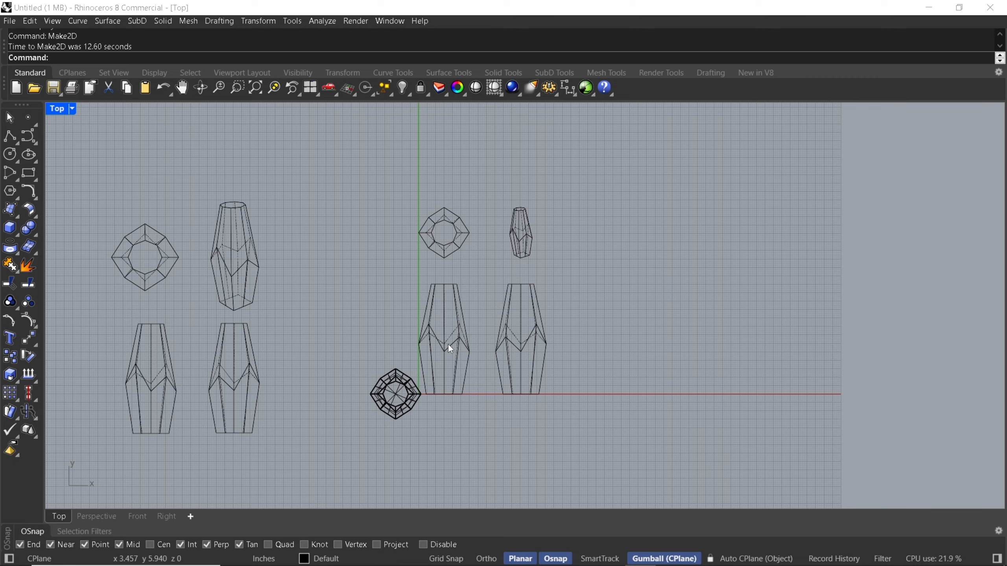
{"action": "left_click_drag", "start_coordinate": [501, 181], "coordinate": [531, 292]}
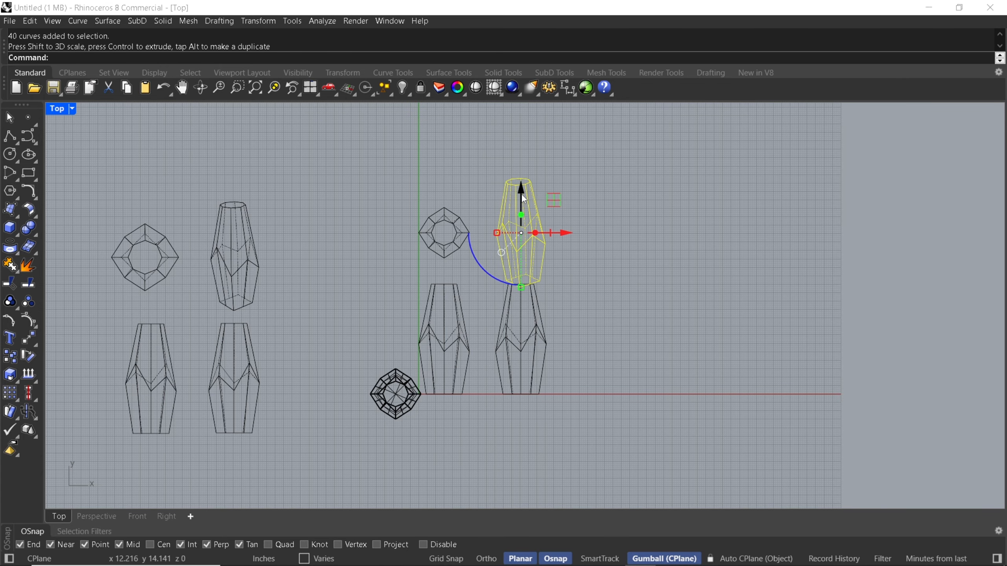
{"action": "left_click_drag", "start_coordinate": [521, 194], "coordinate": [523, 172]}
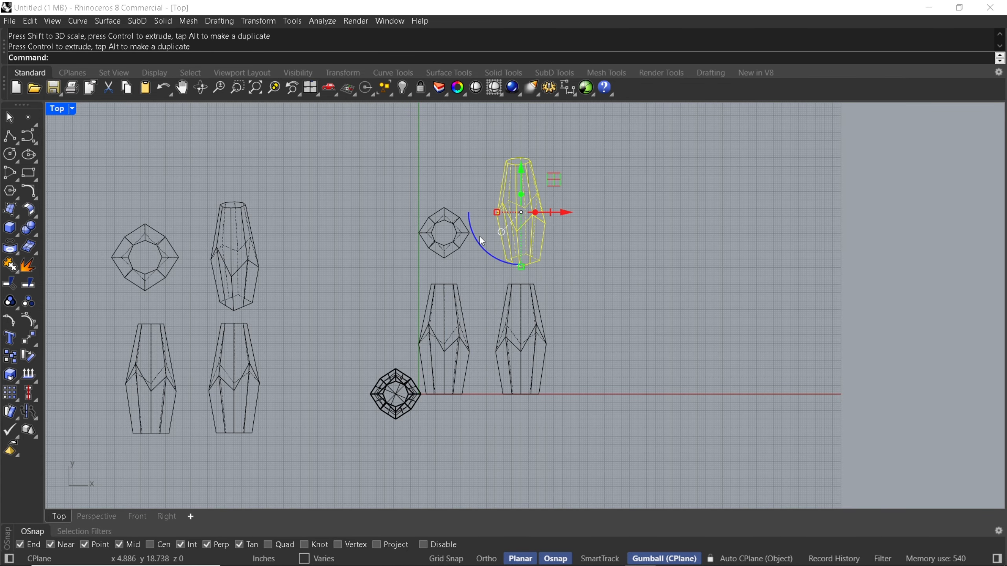
{"action": "key", "text": "Escape"}
Examine the manually arranged set of four 2D drawings in comparison with the third-angle projection set
{"action": "right_click_drag", "start_coordinate": [505, 305], "coordinate": [539, 296]}
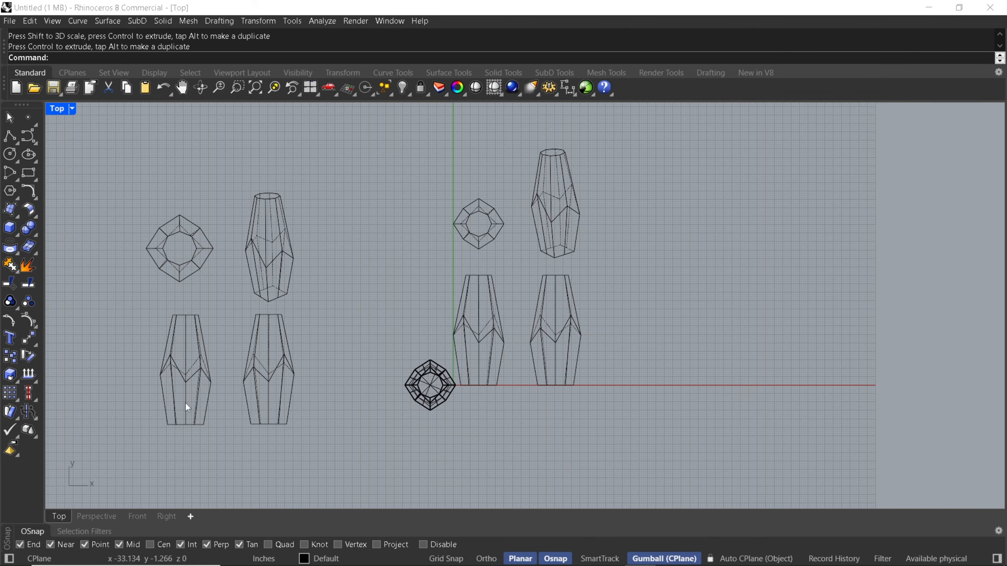
{"action": "scroll", "coordinate": [514, 263], "scroll_direction": "down", "scroll_amount": 2}
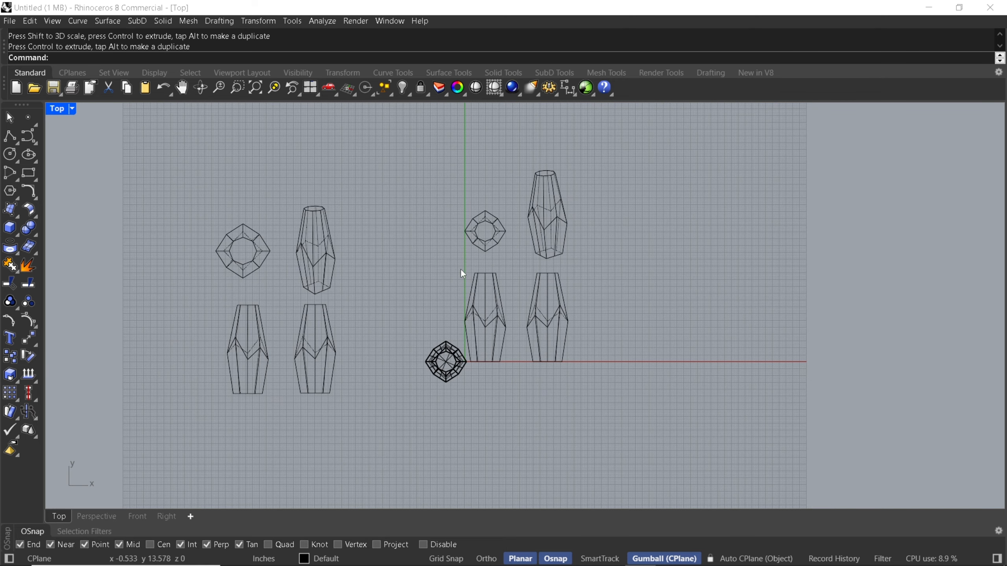
{"action": "right_click_drag", "start_coordinate": [458, 268], "coordinate": [513, 258]}
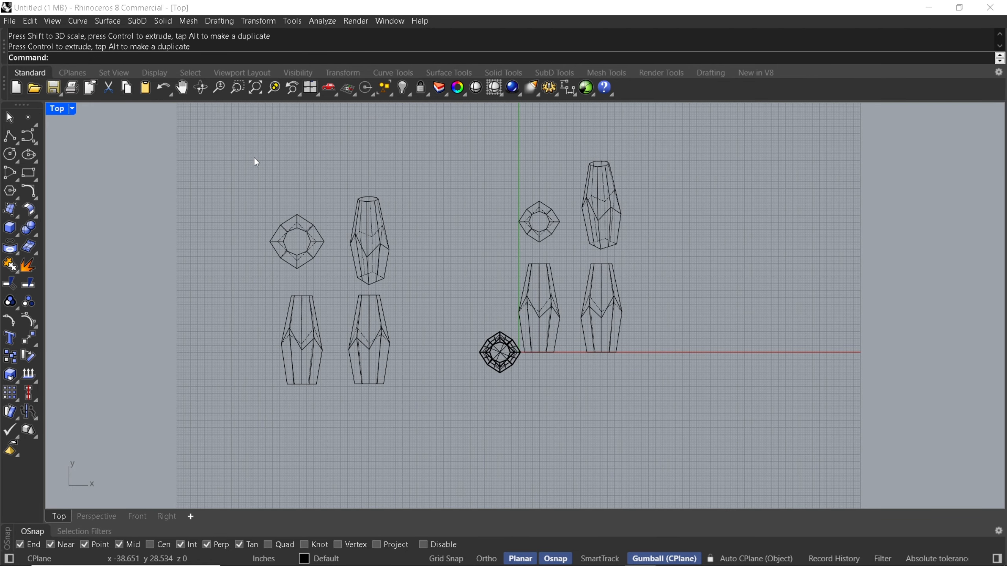
{"action": "left_click_drag", "start_coordinate": [247, 167], "coordinate": [438, 422]}
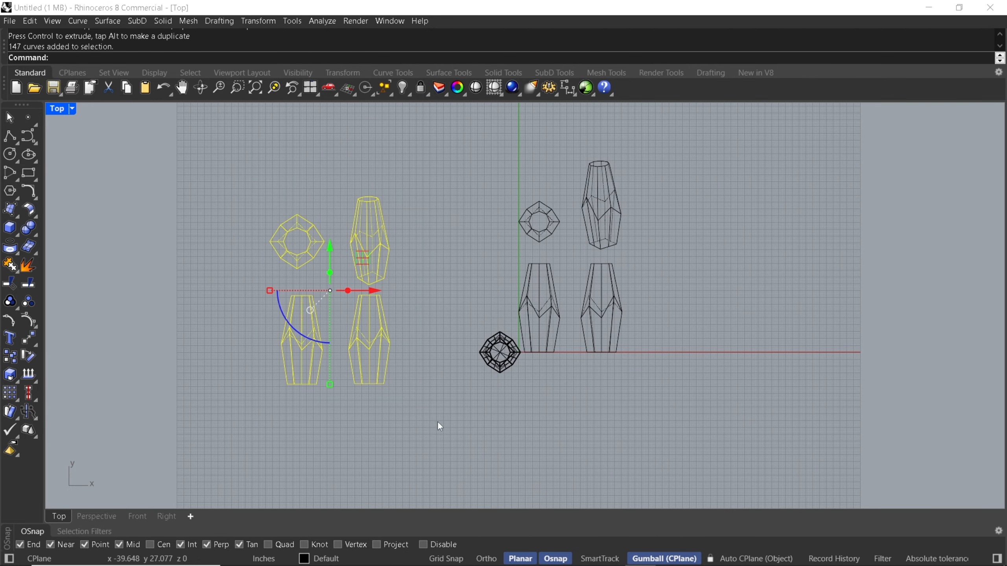
{"action": "right_click_drag", "start_coordinate": [313, 295], "coordinate": [431, 292]}
{"action": "left_click", "coordinate": [266, 249]}
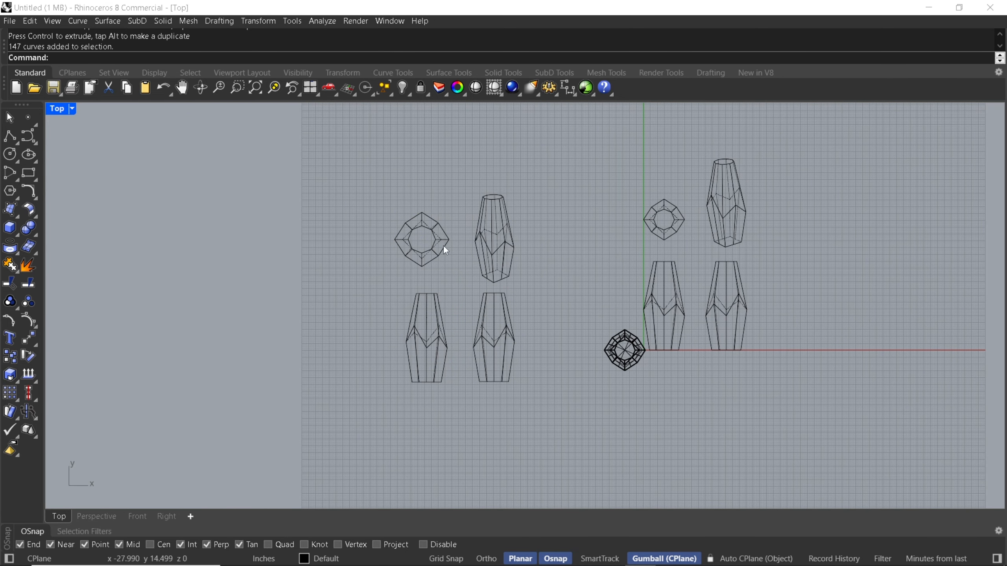
{"action": "right_click_drag", "start_coordinate": [467, 231], "coordinate": [437, 204]}
{"action": "scroll", "coordinate": [436, 228], "scroll_direction": "up", "scroll_amount": 2}
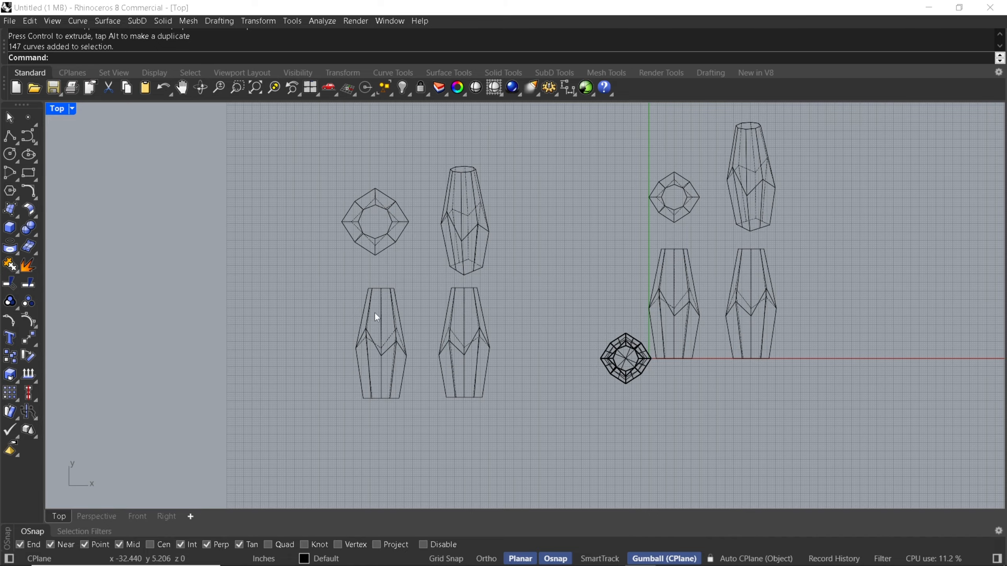
{"action": "scroll", "coordinate": [364, 278], "scroll_direction": "up", "scroll_amount": 4}
{"action": "right_click_drag", "start_coordinate": [384, 232], "coordinate": [379, 255]}
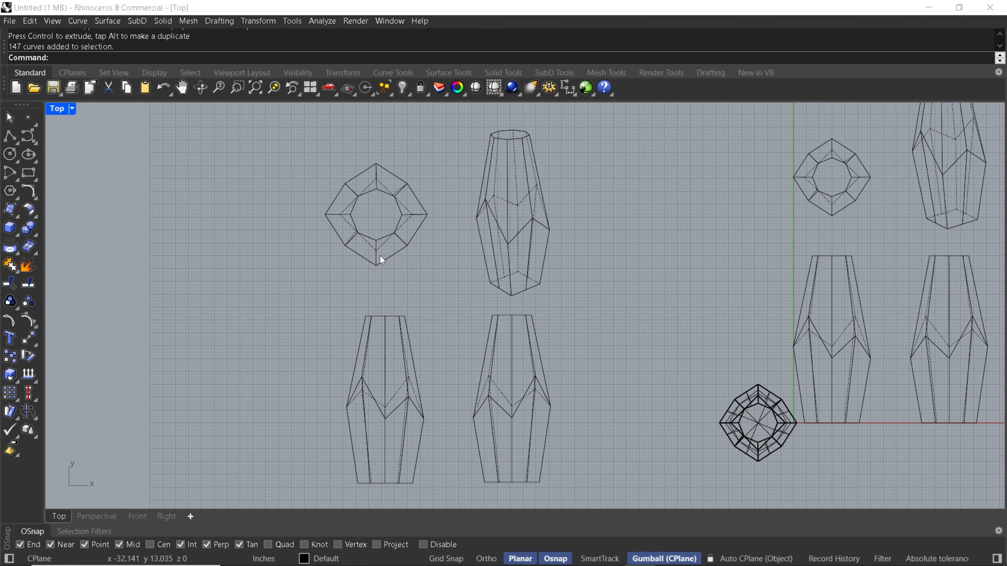
{"action": "right_click_drag", "start_coordinate": [382, 392], "coordinate": [415, 309]}
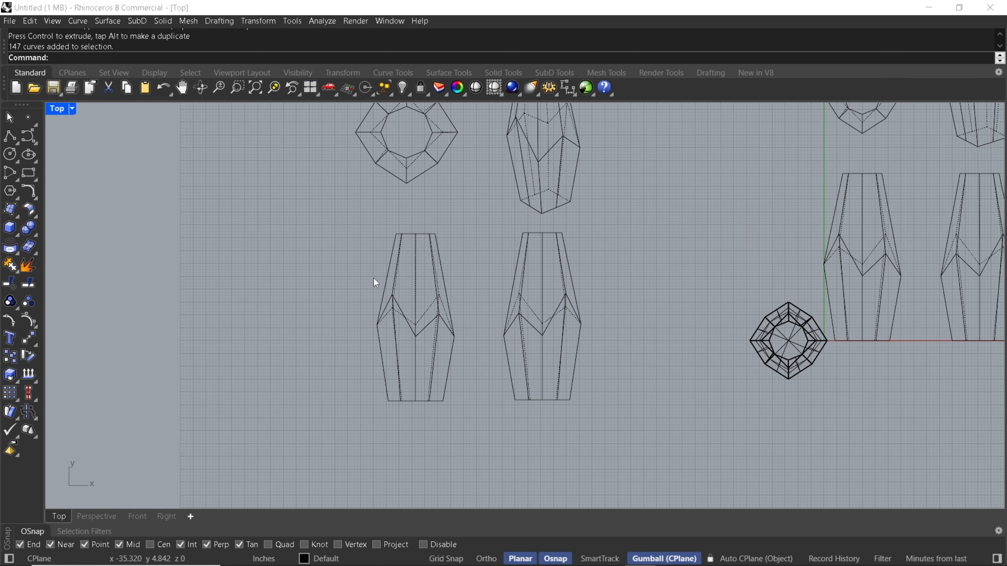
{"action": "right_click_drag", "start_coordinate": [372, 277], "coordinate": [356, 296]}
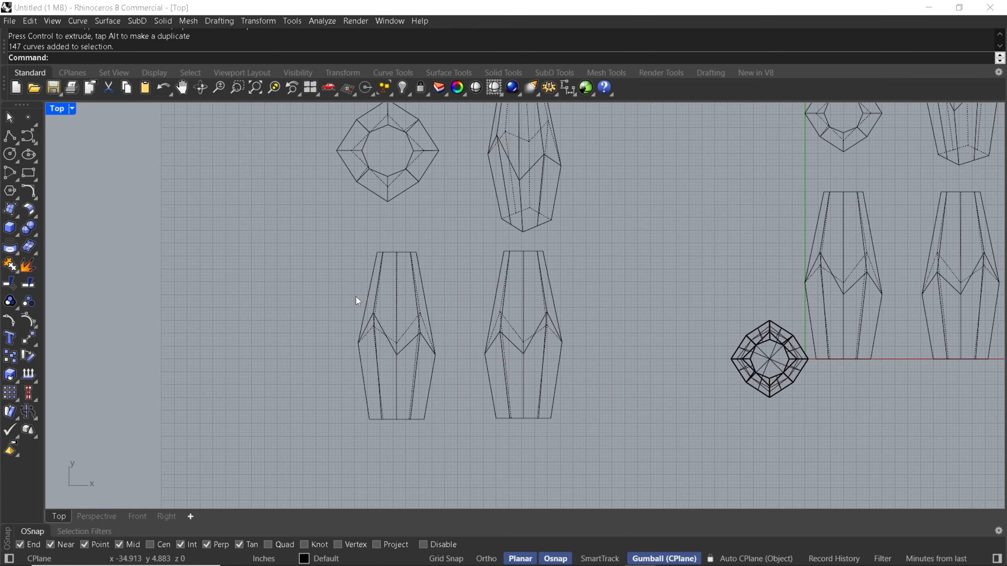
Add a text block reading "Top View" in the Inch Decimal style near the manually arranged top-view drawing
{"action": "left_click", "coordinate": [217, 21]}
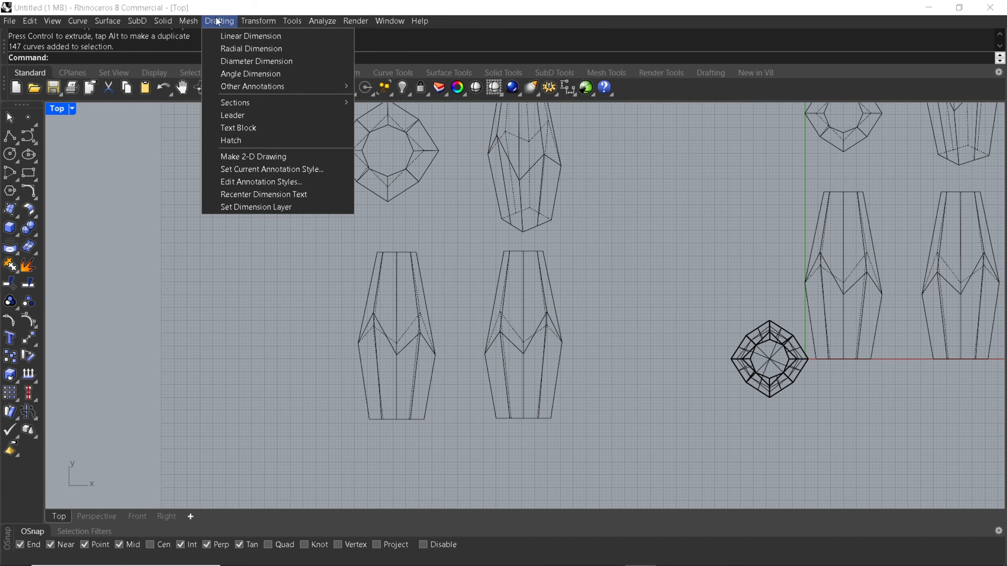
{"action": "left_click", "coordinate": [273, 128]}
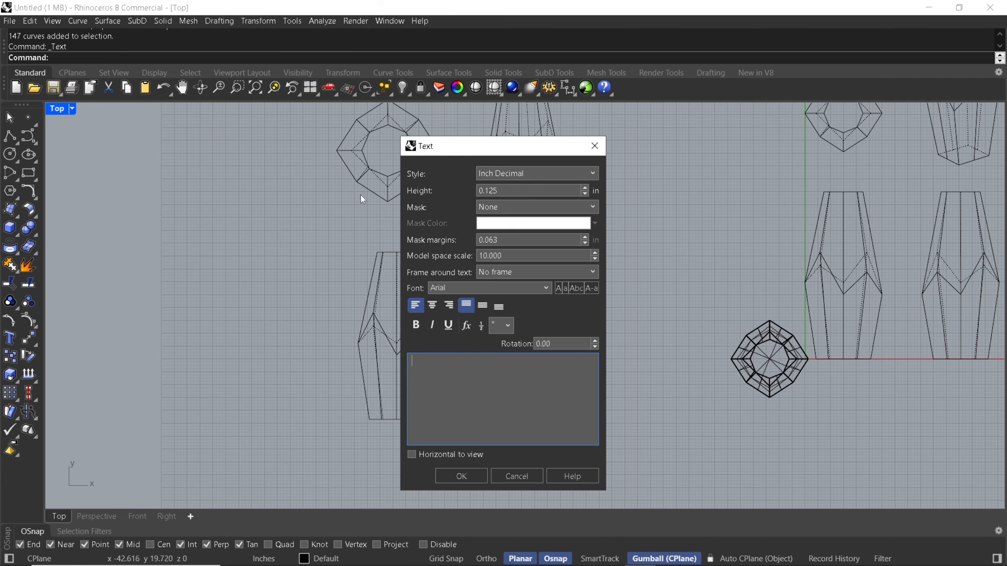
{"action": "type", "text": "Top View"}
{"action": "left_click", "coordinate": [463, 472]}
{"action": "right_click_drag", "start_coordinate": [438, 238], "coordinate": [441, 338]}
{"action": "scroll", "coordinate": [331, 179], "scroll_direction": "up", "scroll_amount": 8}
{"action": "left_click", "coordinate": [331, 179]}
Resize the "Top View" label and position it just above the upper left of the top-view drawing
{"action": "left_click", "coordinate": [396, 199]}
{"action": "left_click_drag", "start_coordinate": [331, 203], "coordinate": [398, 197], "text": "shift"}
{"action": "scroll", "coordinate": [446, 182], "scroll_direction": "down", "scroll_amount": 4}
{"action": "scroll", "coordinate": [374, 204], "scroll_direction": "down", "scroll_amount": 2}
{"action": "left_click_drag", "start_coordinate": [458, 162], "coordinate": [429, 159]}
{"action": "left_click", "coordinate": [385, 160]}
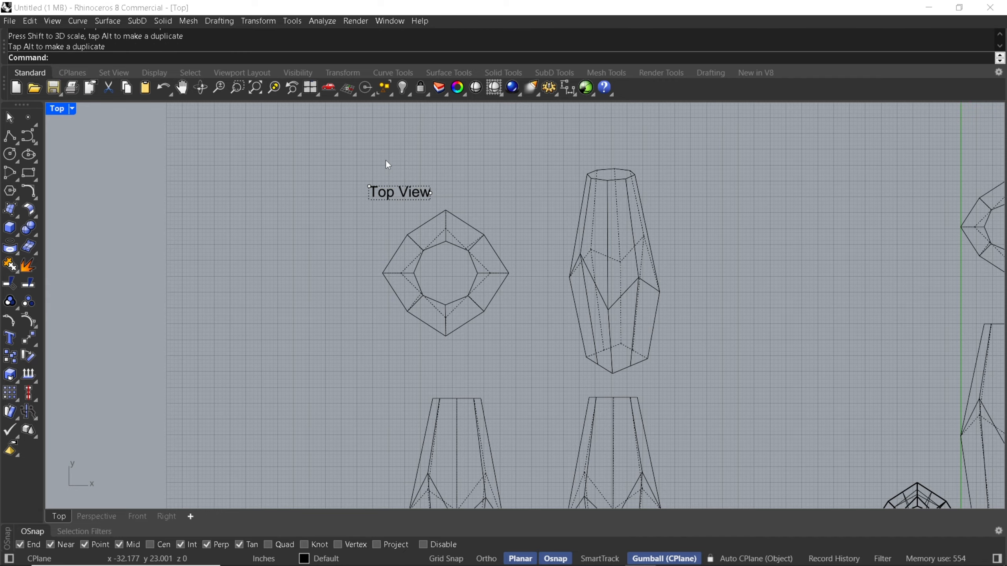
Duplicate the "Top View" label straight down to just below the lower left of the front-view drawing
{"action": "scroll", "coordinate": [386, 190], "scroll_direction": "down", "scroll_amount": 2}
{"action": "left_click", "coordinate": [362, 162]}
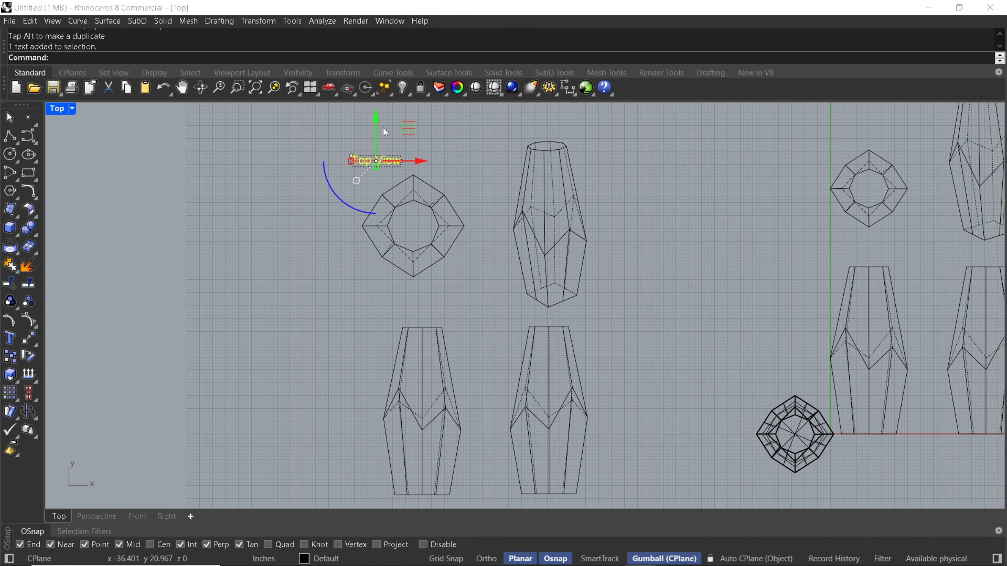
{"action": "left_click_drag", "start_coordinate": [378, 109], "coordinate": [384, 457]}
{"action": "key", "text": "alt"}
{"action": "right_click_drag", "start_coordinate": [387, 404], "coordinate": [388, 343]}
{"action": "left_click", "coordinate": [363, 431]}
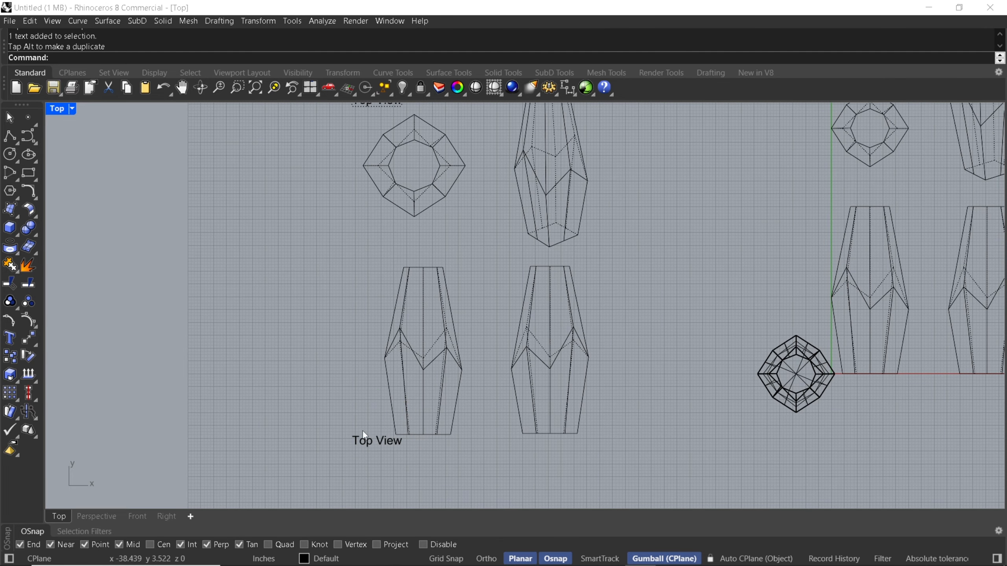
{"action": "right_click_drag", "start_coordinate": [405, 160], "coordinate": [394, 158]}
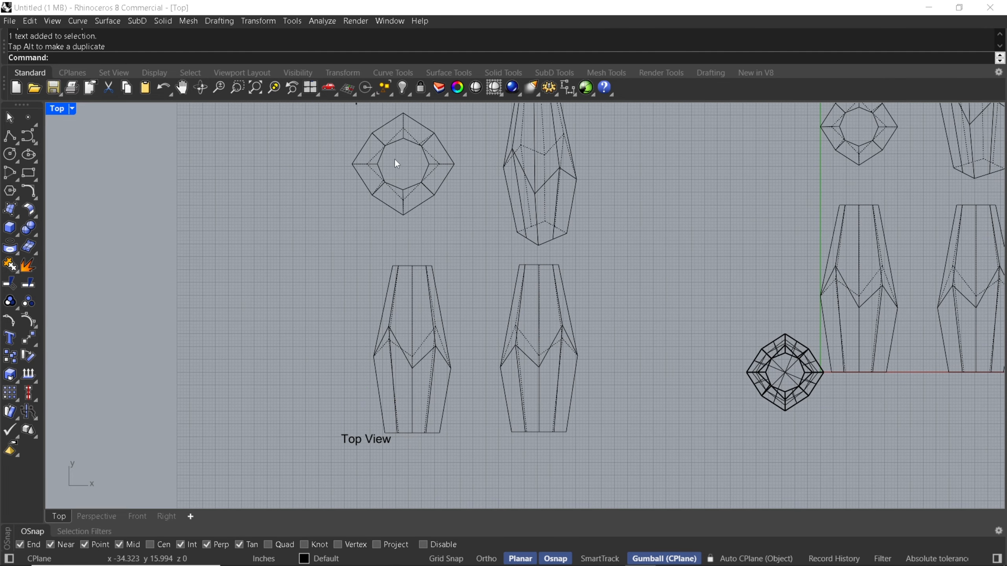
Change the text of the duplicated label below the front-view drawing to "Front View"
{"action": "left_click", "coordinate": [457, 88]}
{"action": "left_click", "coordinate": [358, 441]}
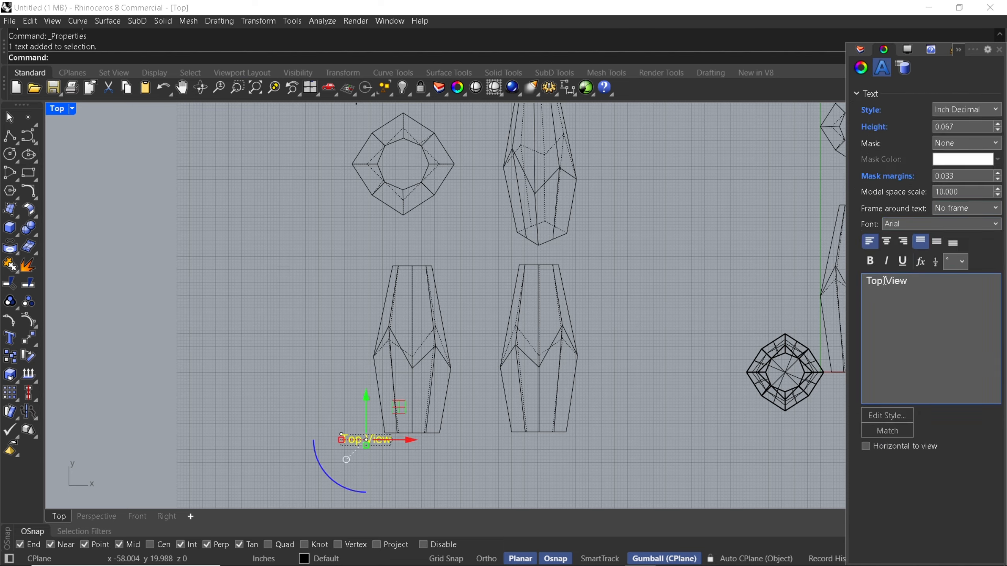
{"action": "type", "text": "Front"}
{"action": "left_click", "coordinate": [667, 425]}
Duplicate the "Front View" label horizontally to just below the right-view drawing and change the copy's text to "Right View"
{"action": "scroll", "coordinate": [357, 377], "scroll_direction": "down", "scroll_amount": 3}
{"action": "left_click", "coordinate": [357, 415]}
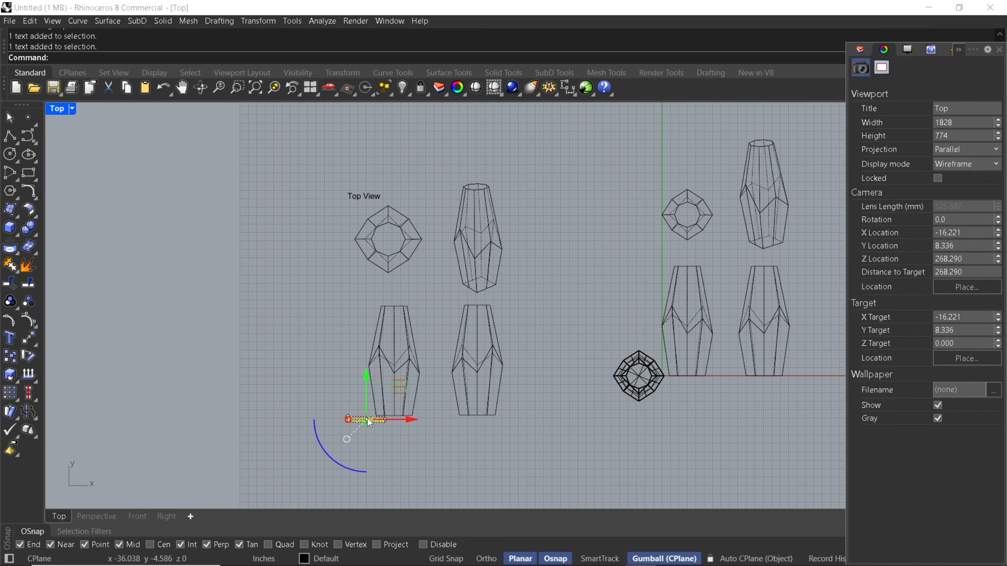
{"action": "left_click_drag", "start_coordinate": [410, 420], "coordinate": [545, 458]}
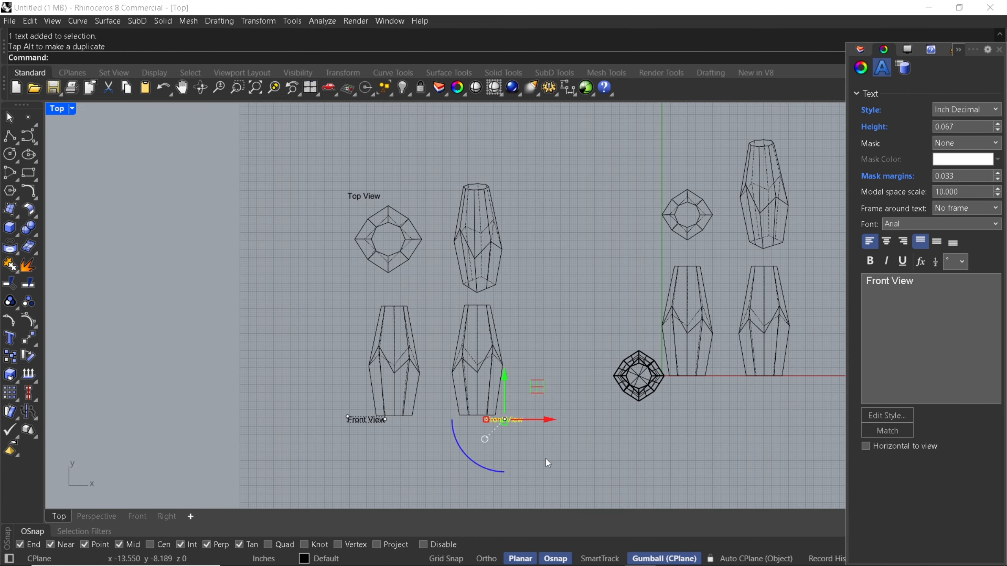
{"action": "scroll", "coordinate": [492, 426], "scroll_direction": "up", "scroll_amount": 3}
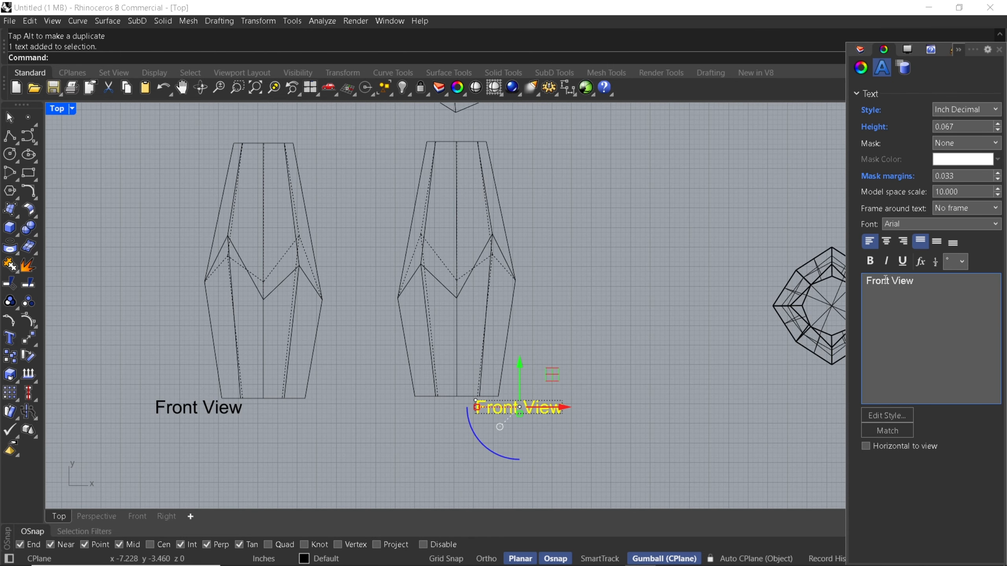
{"action": "left_click_drag", "start_coordinate": [889, 280], "coordinate": [862, 279]}
{"action": "key", "text": "BackSpace"}
{"action": "type", "text": "ight"}
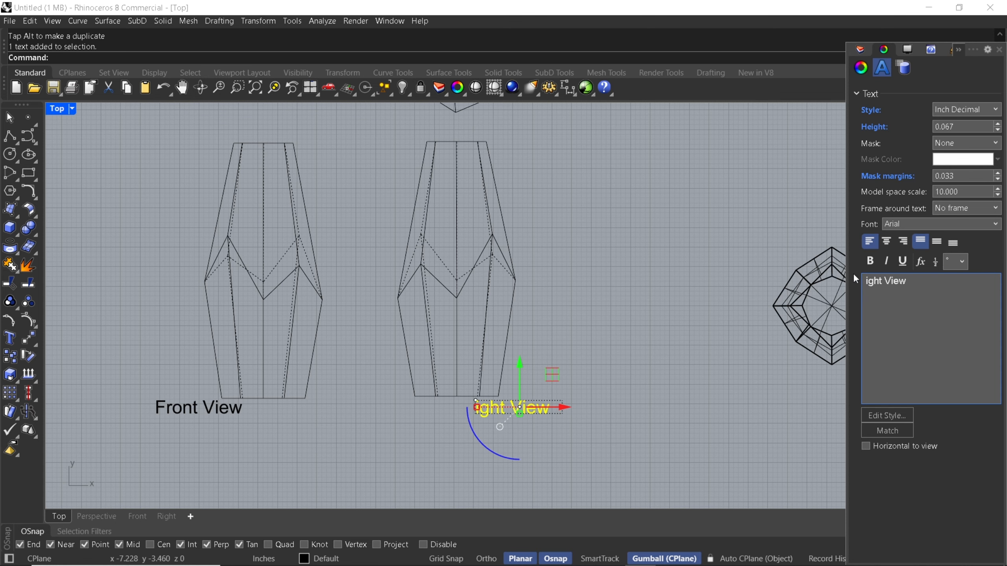
{"action": "type", "text": "R"}
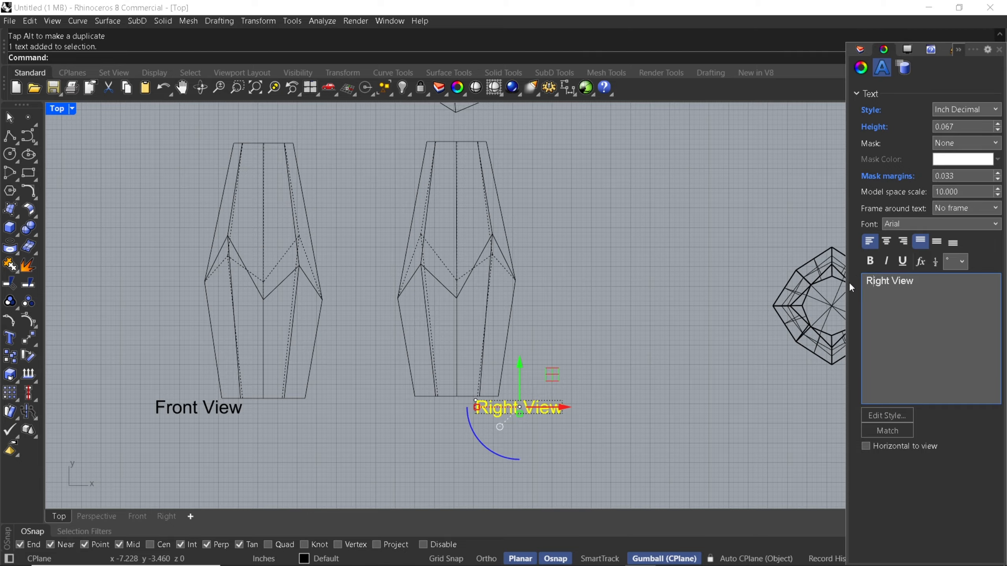
{"action": "left_click", "coordinate": [677, 349]}
Duplicate the "Top View" label horizontally to beside the upper end of the perspective drawing
{"action": "scroll", "coordinate": [547, 292], "scroll_direction": "down", "scroll_amount": 5}
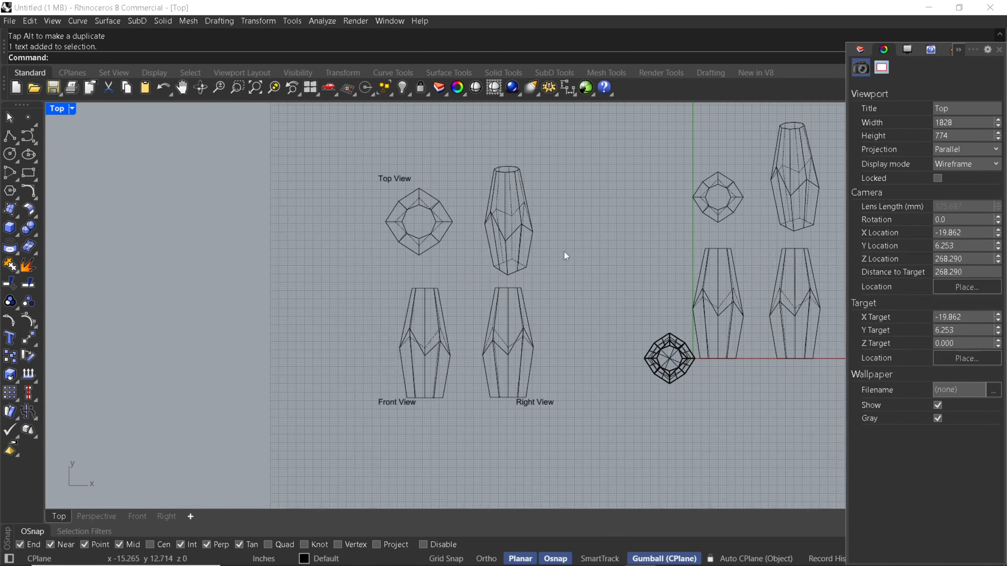
{"action": "left_click", "coordinate": [395, 195]}
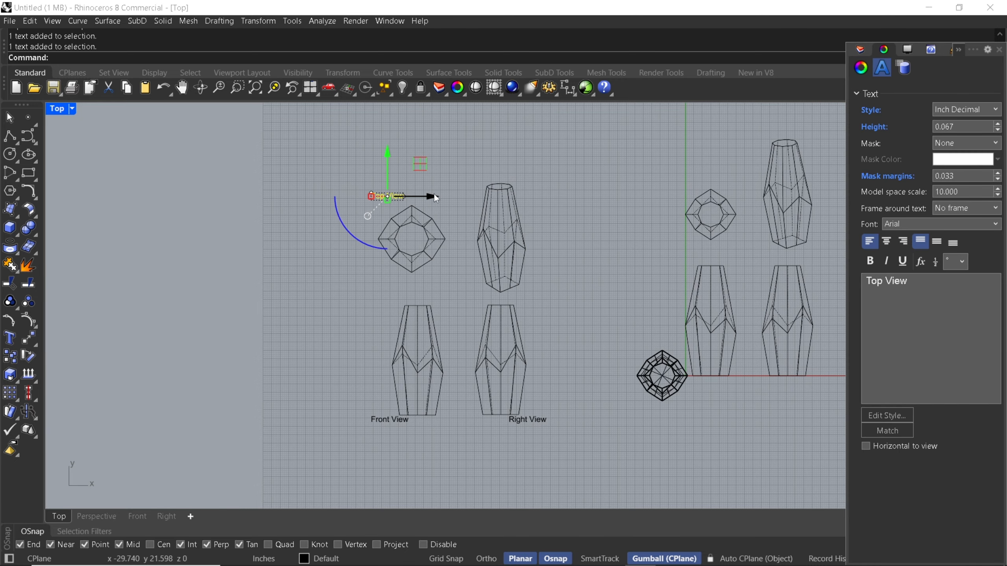
{"action": "left_click_drag", "start_coordinate": [429, 196], "coordinate": [573, 195]}
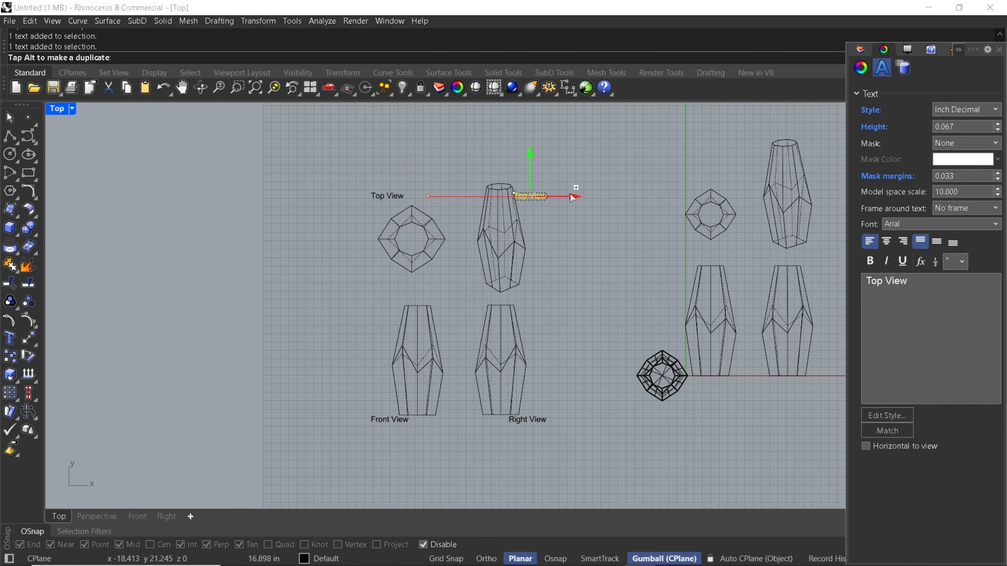
Scale the perspective drawing down uniformly to about three quarters of its size
{"action": "scroll", "coordinate": [504, 243], "scroll_direction": "up", "scroll_amount": 2}
{"action": "left_click", "coordinate": [582, 230]}
{"action": "left_click_drag", "start_coordinate": [445, 133], "coordinate": [507, 306]}
{"action": "left_click", "coordinate": [622, 219]}
Change the text of the label beside the perspective drawing to "Pers. View"
{"action": "left_click", "coordinate": [541, 177]}
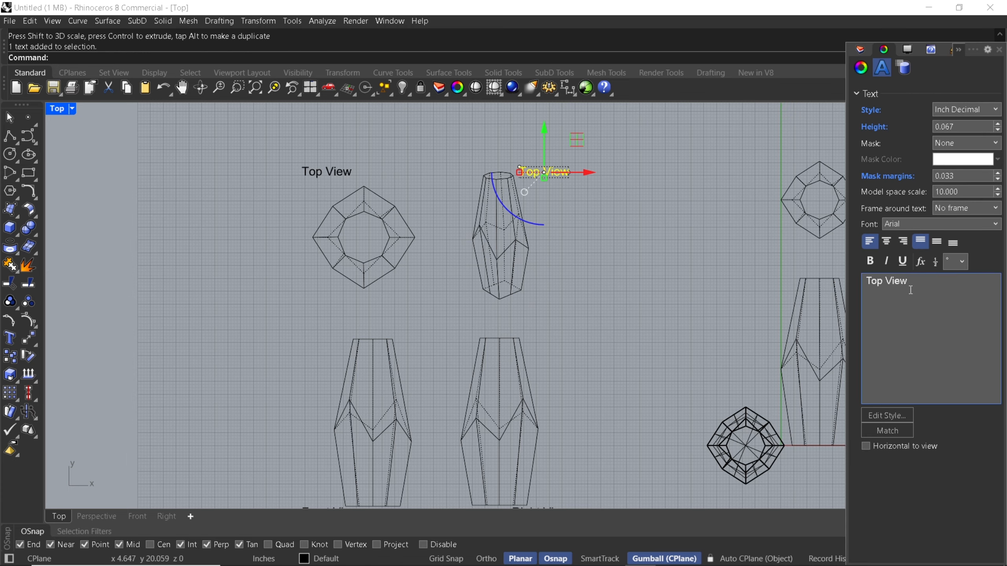
{"action": "double_click", "coordinate": [884, 280]}
{"action": "type", "text": "Pers."}
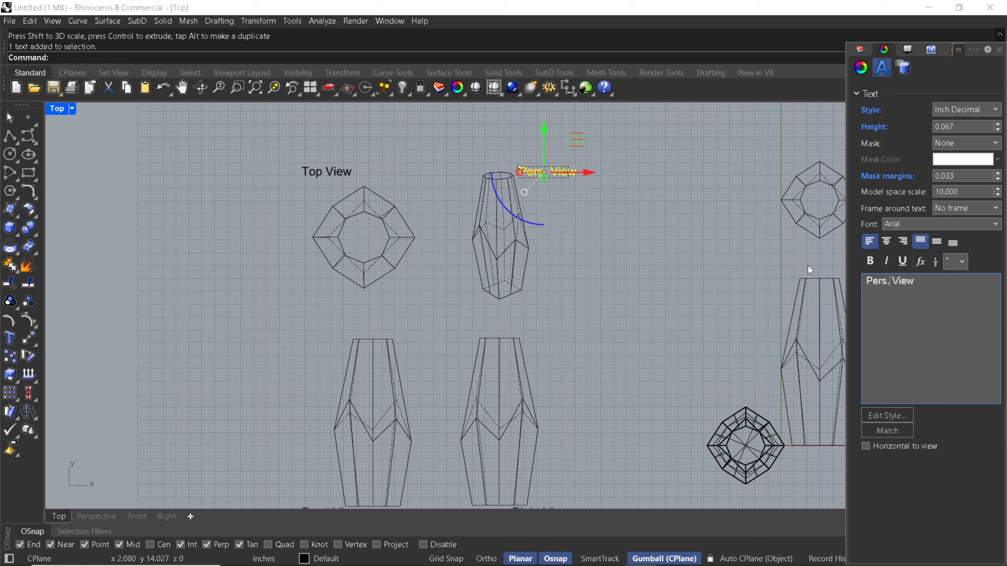
{"action": "left_click", "coordinate": [713, 262]}
Draw a rectangle framing the top-view drawing together with its label
{"action": "right_click_drag", "start_coordinate": [555, 277], "coordinate": [641, 322]}
{"action": "left_click", "coordinate": [29, 173]}
{"action": "left_click", "coordinate": [349, 200]}
{"action": "left_click", "coordinate": [532, 357]}
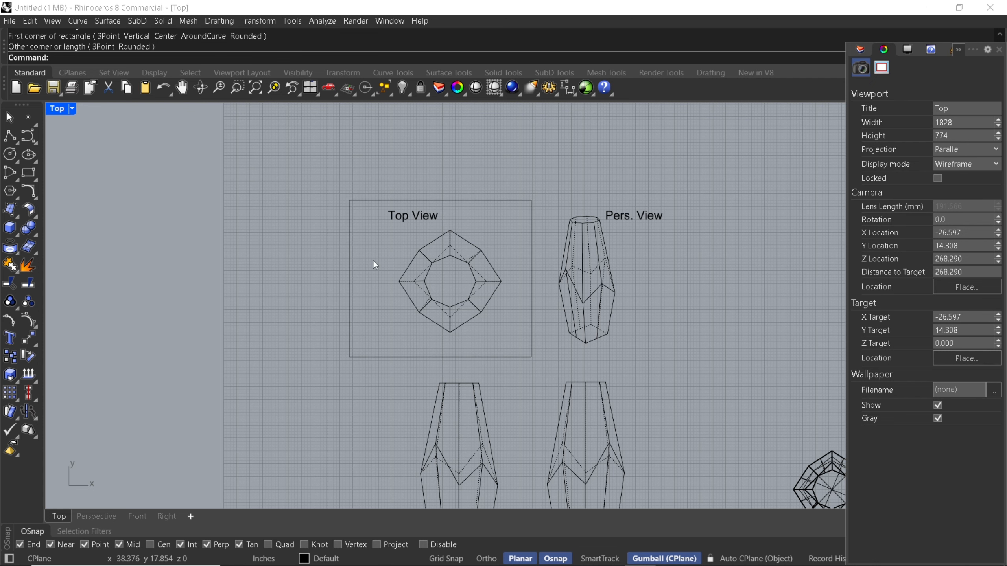
Narrow the frame around the top view by moving its left edge slightly inward
{"action": "left_click", "coordinate": [349, 273]}
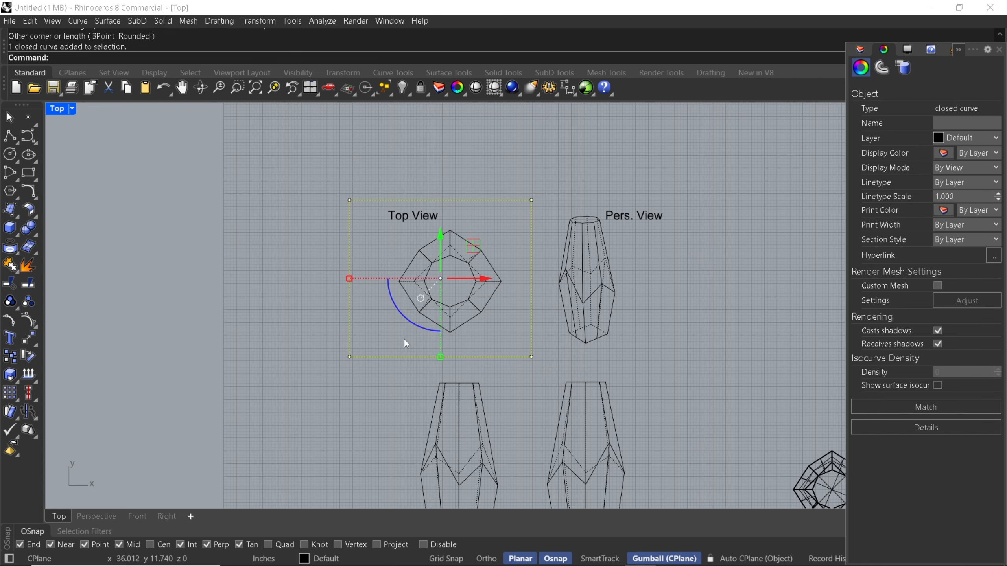
{"action": "right_click_drag", "start_coordinate": [404, 338], "coordinate": [387, 283]}
{"action": "left_click", "coordinate": [348, 209]}
{"action": "left_click_drag", "start_coordinate": [309, 124], "coordinate": [350, 335]}
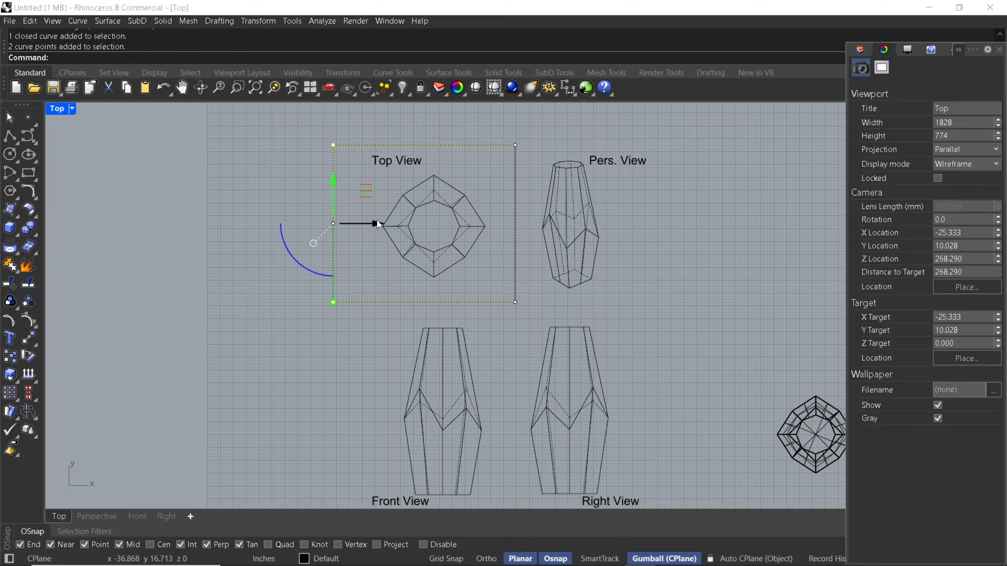
{"action": "left_click_drag", "start_coordinate": [376, 225], "coordinate": [390, 229]}
{"action": "left_click", "coordinate": [315, 304]}
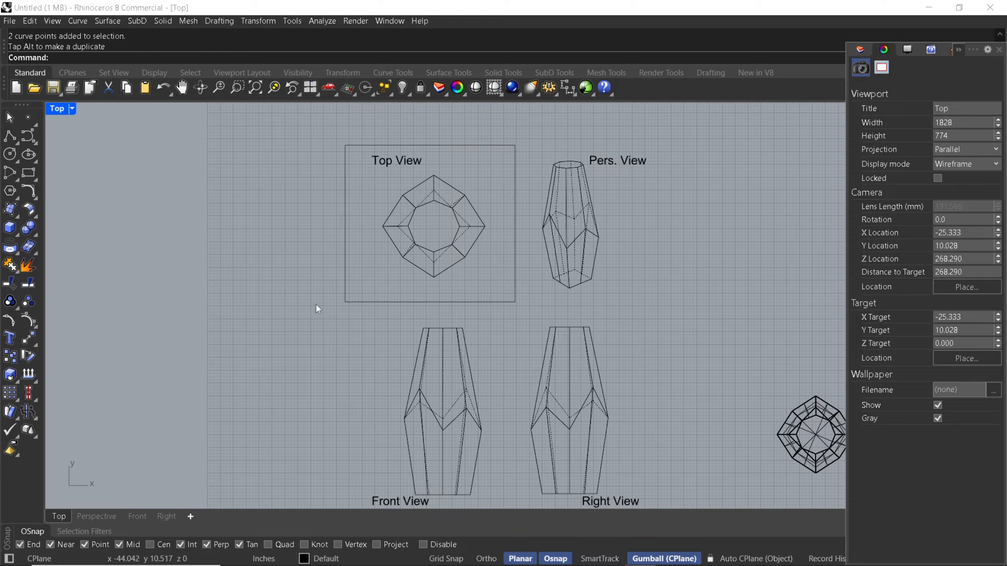
Copy the top-view frame from its upper left to its upper right corner so the copy adjoins it around the perspective drawing
{"action": "left_click", "coordinate": [346, 282]}
{"action": "left_click", "coordinate": [11, 356]}
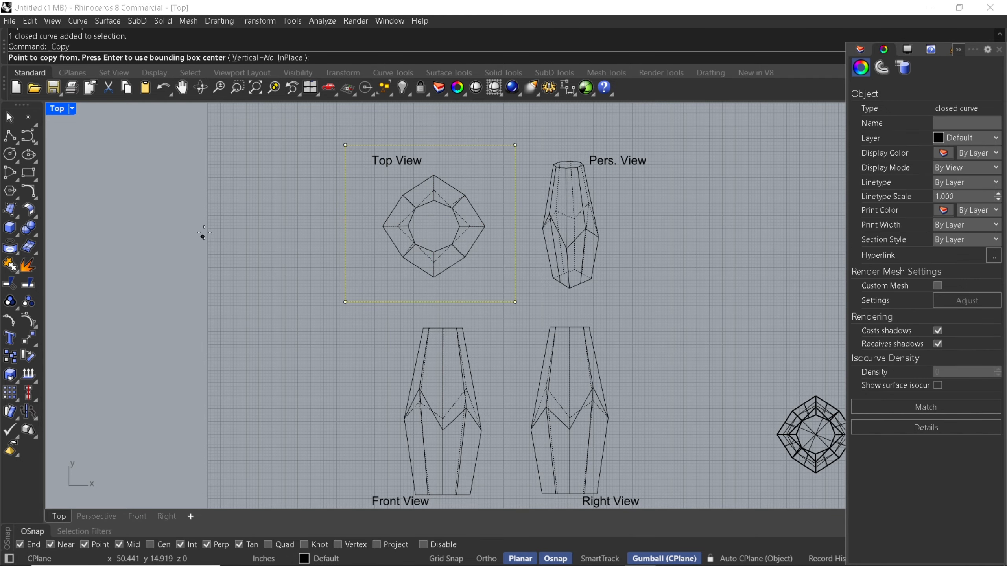
{"action": "left_click", "coordinate": [345, 145]}
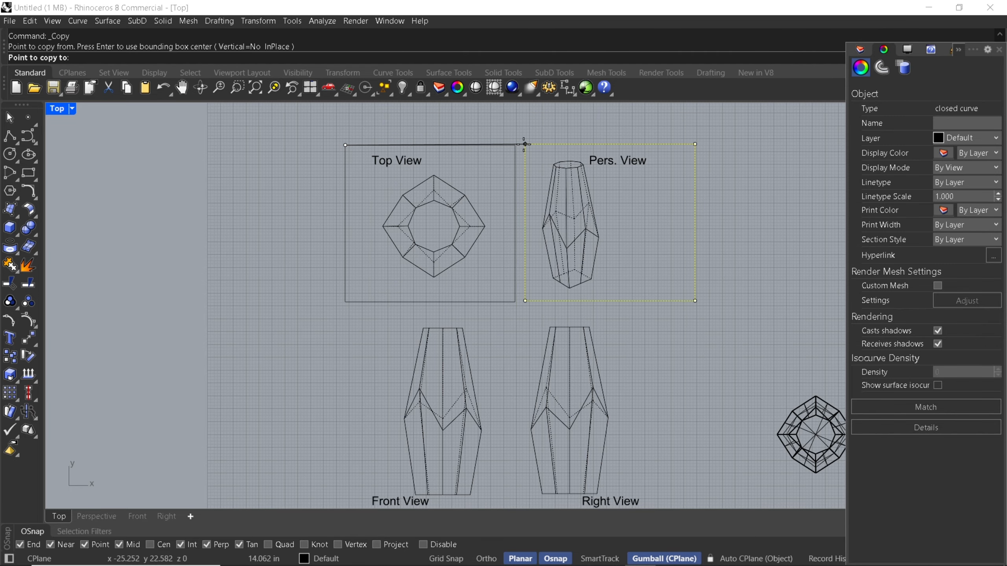
{"action": "left_click", "coordinate": [515, 145]}
{"action": "key", "text": "Return"}
Copy both upper frames straight down so they adjoin the originals and enclose the front and right views
{"action": "left_click_drag", "start_coordinate": [528, 118], "coordinate": [498, 159]}
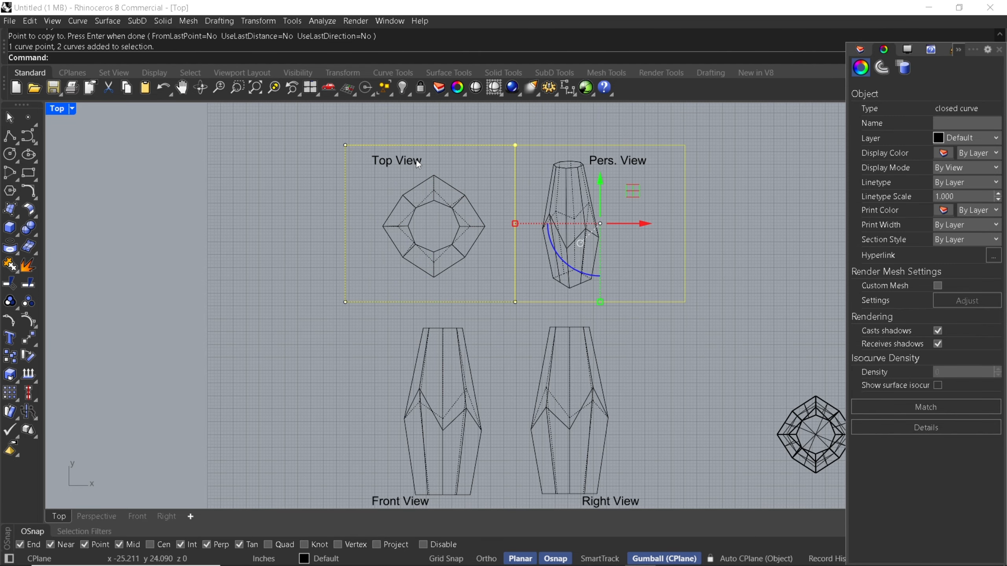
{"action": "key", "text": "Return"}
{"action": "left_click", "coordinate": [346, 145]}
{"action": "scroll", "coordinate": [346, 149], "scroll_direction": "down", "scroll_amount": 4}
{"action": "left_click", "coordinate": [346, 250]}
{"action": "key", "text": "Return"}
Resize and reposition the drawings and labels to fit the four frames, with each label in its frame's outer corner
{"action": "scroll", "coordinate": [492, 158], "scroll_direction": "up", "scroll_amount": 6}
{"action": "left_click", "coordinate": [535, 202]}
{"action": "left_click_drag", "start_coordinate": [567, 169], "coordinate": [606, 163]}
{"action": "left_click", "coordinate": [396, 141]}
{"action": "left_click_drag", "start_coordinate": [395, 142], "coordinate": [526, 379]}
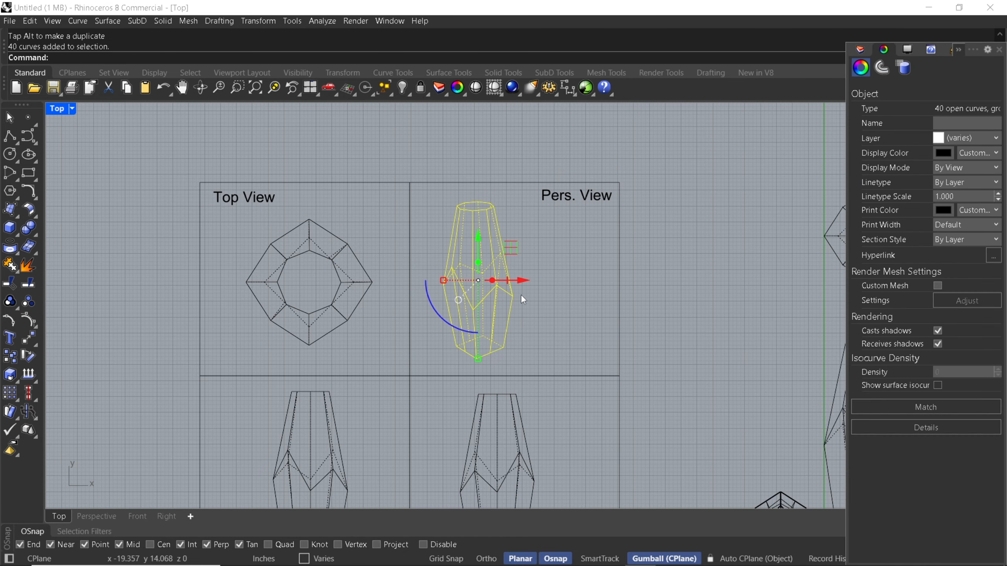
{"action": "left_click_drag", "start_coordinate": [521, 294], "coordinate": [556, 280]}
{"action": "left_click", "coordinate": [447, 192]}
{"action": "scroll", "coordinate": [375, 249], "scroll_direction": "down", "scroll_amount": 2}
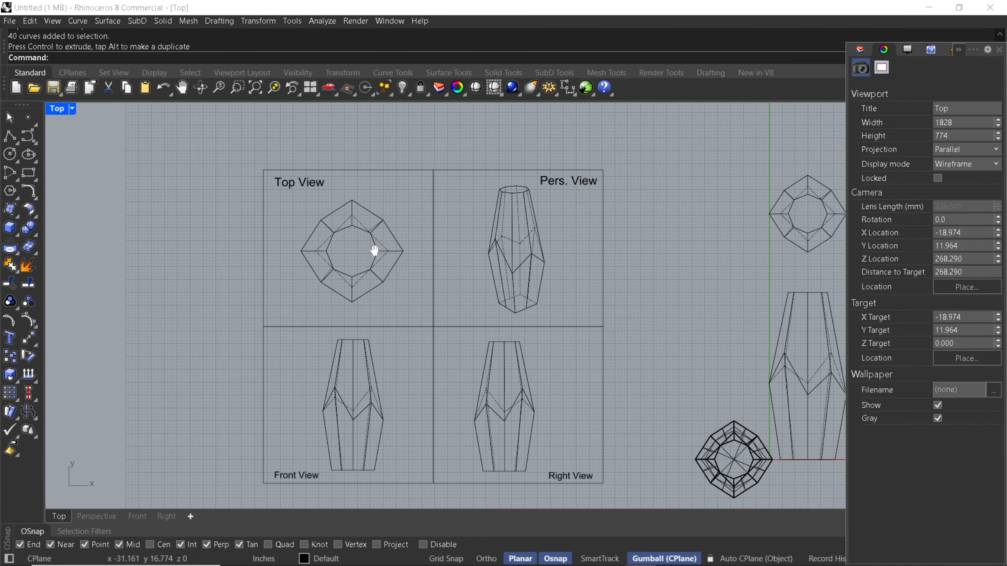
{"action": "left_click", "coordinate": [220, 20]}
{"action": "left_click", "coordinate": [224, 35]}
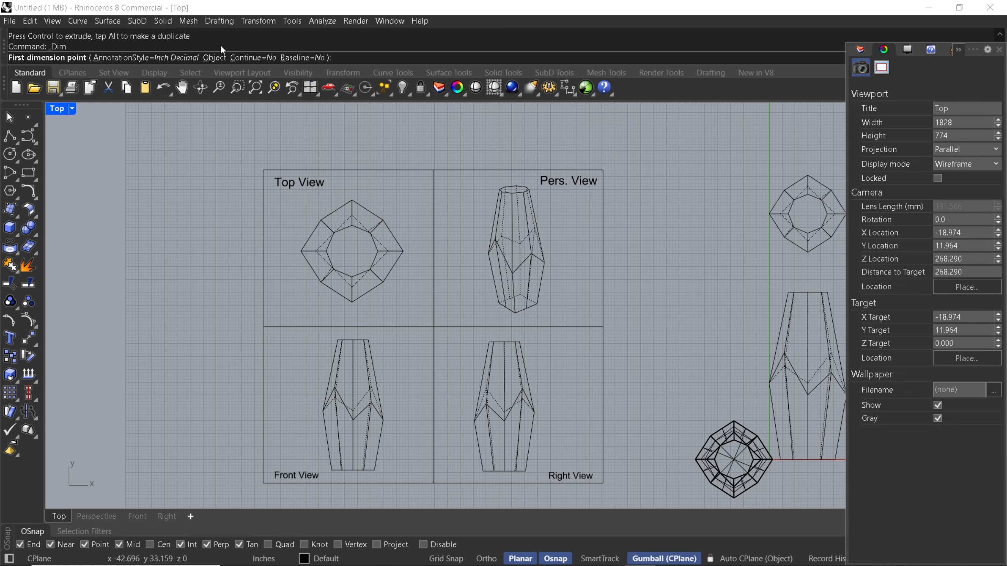
{"action": "scroll", "coordinate": [337, 285], "scroll_direction": "up", "scroll_amount": 3}
{"action": "left_click", "coordinate": [366, 316]}
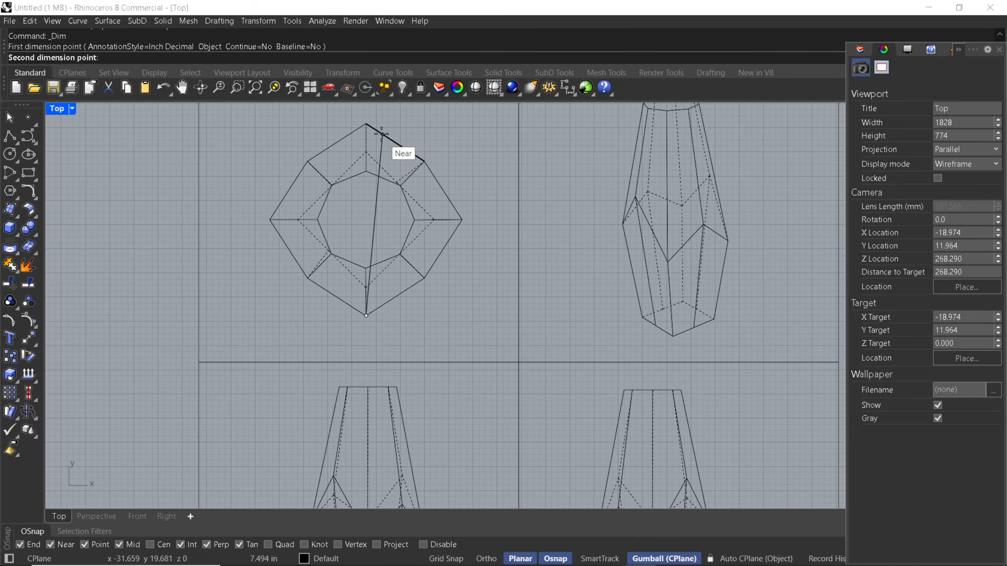
{"action": "left_click", "coordinate": [366, 125]}
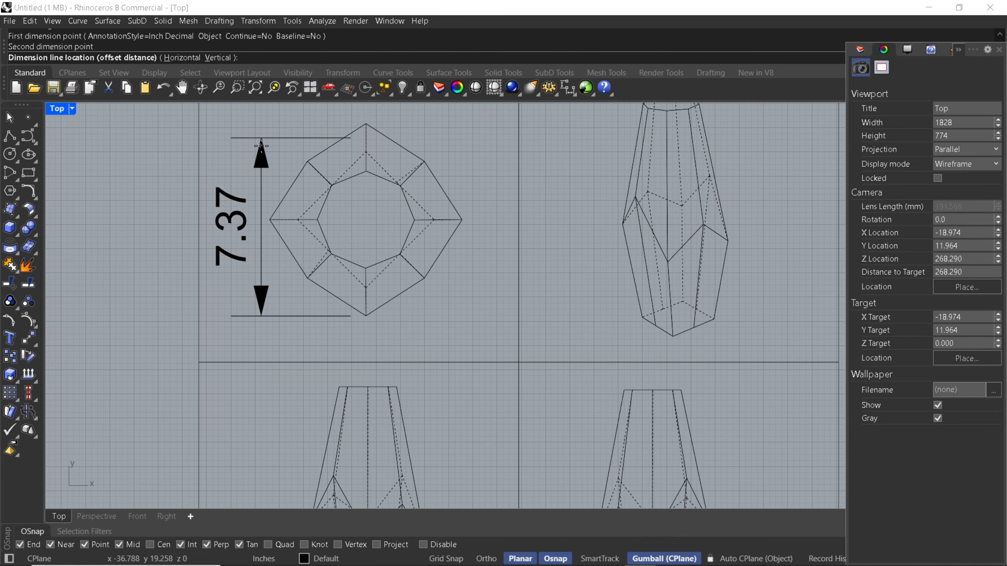
{"action": "key", "text": "Escape"}
Dimension the top-view drawing's overall height between its top and bottom vertices, placing the dimension line to its left
{"action": "key", "text": "Return"}
{"action": "left_click", "coordinate": [366, 124]}
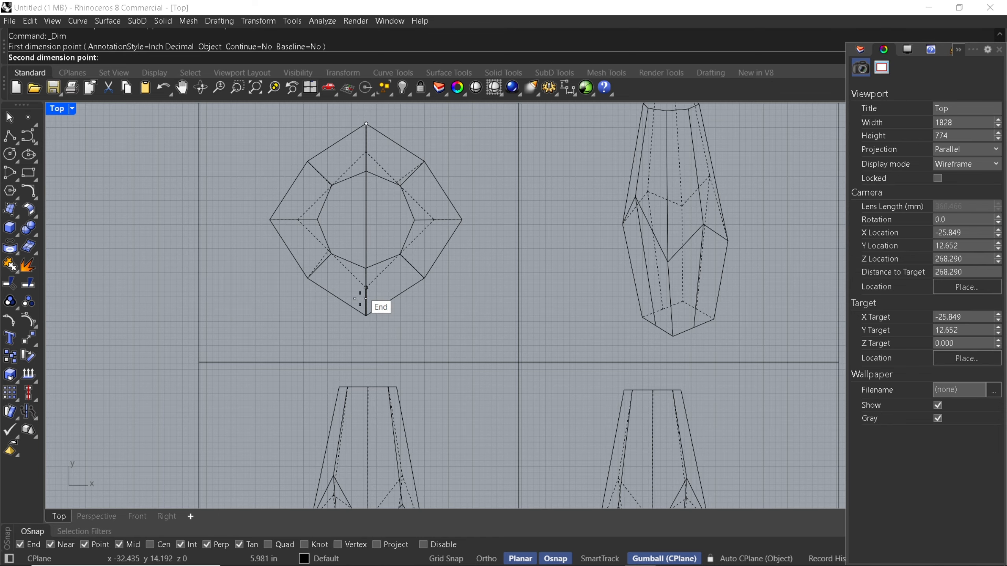
{"action": "left_click", "coordinate": [365, 314]}
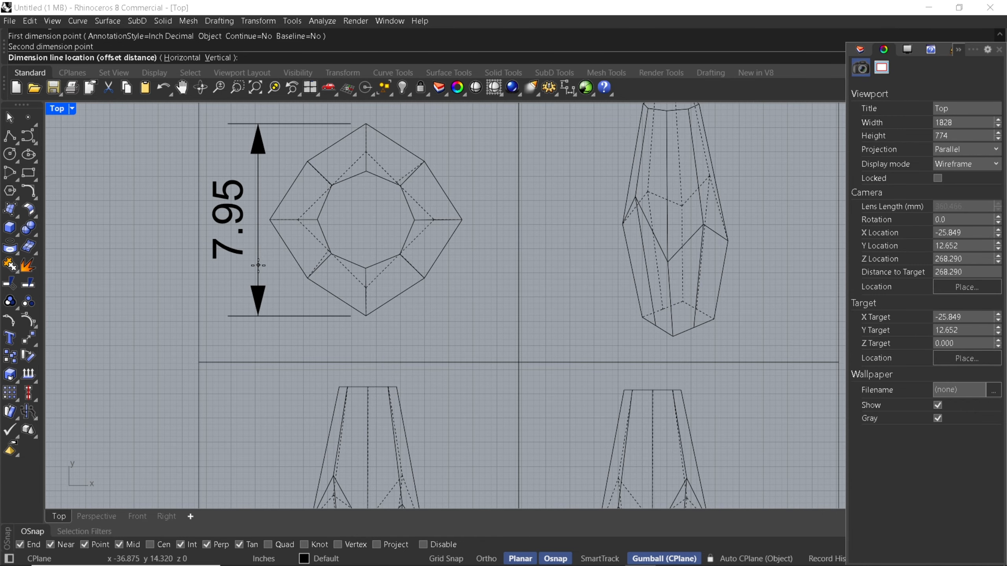
{"action": "left_click", "coordinate": [258, 266]}
Set the top-view dimension's text height to 0.05
{"action": "scroll", "coordinate": [301, 272], "scroll_direction": "down", "scroll_amount": 3}
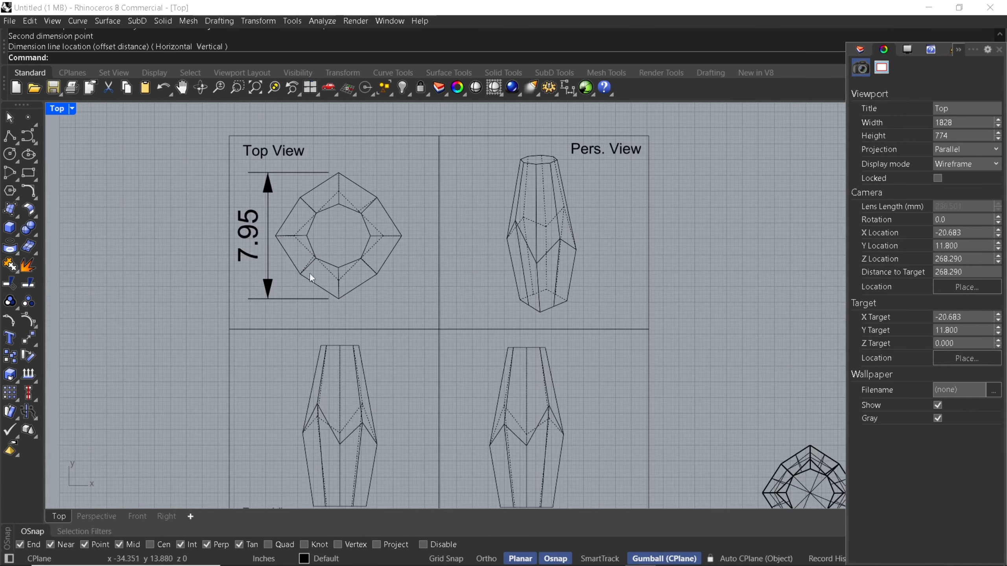
{"action": "left_click", "coordinate": [259, 246]}
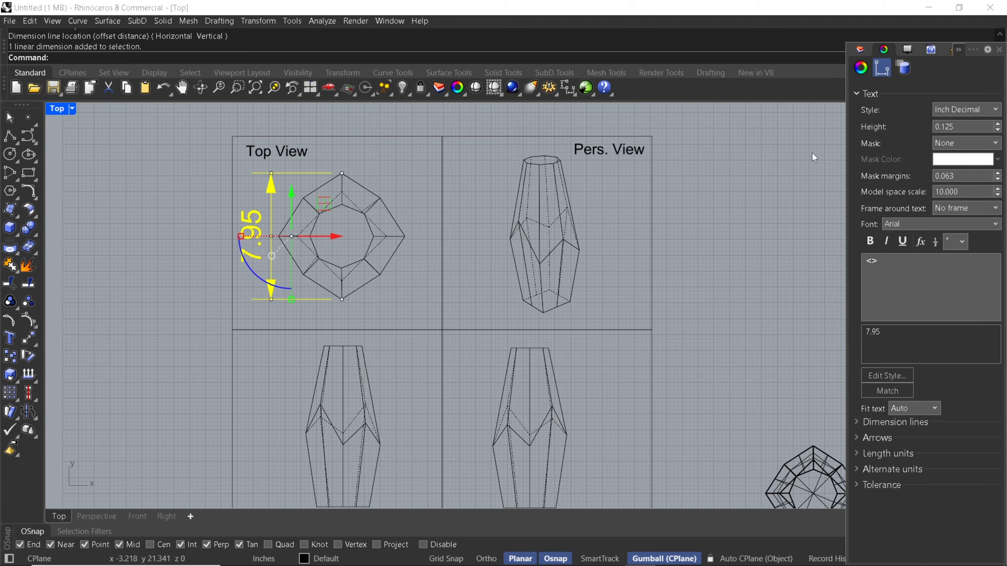
{"action": "left_click", "coordinate": [962, 126]}
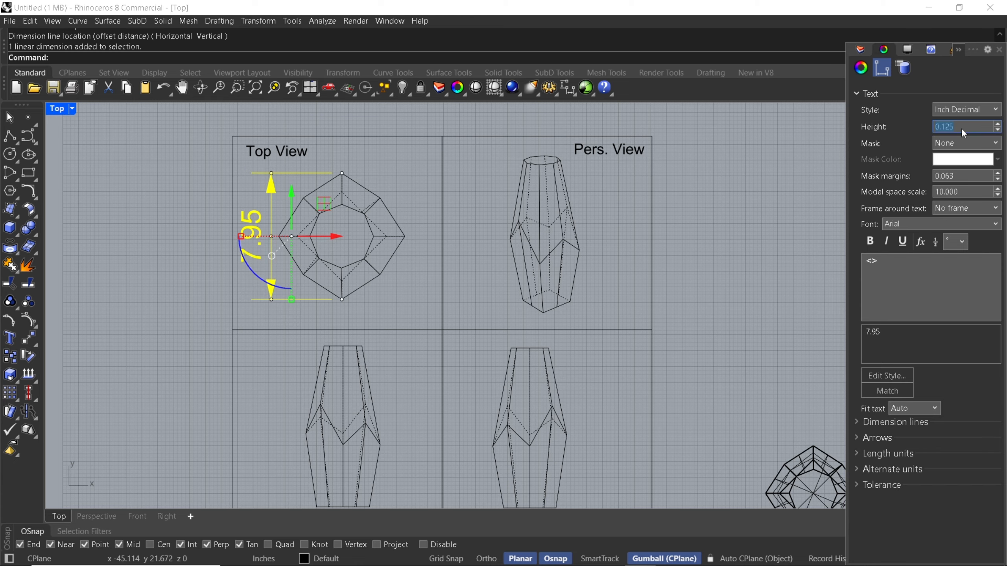
{"action": "type", "text": "0"}
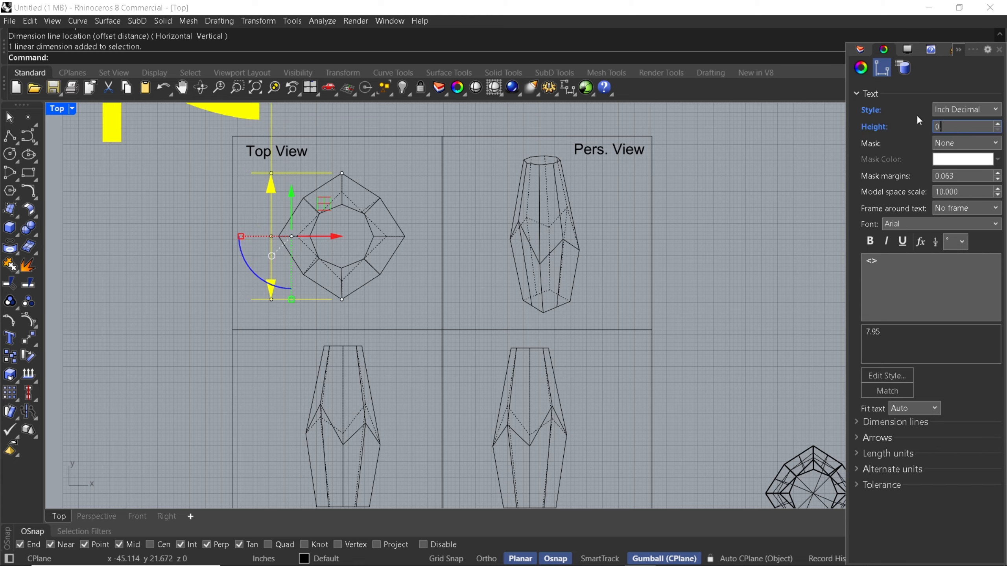
{"action": "type", "text": ".05"}
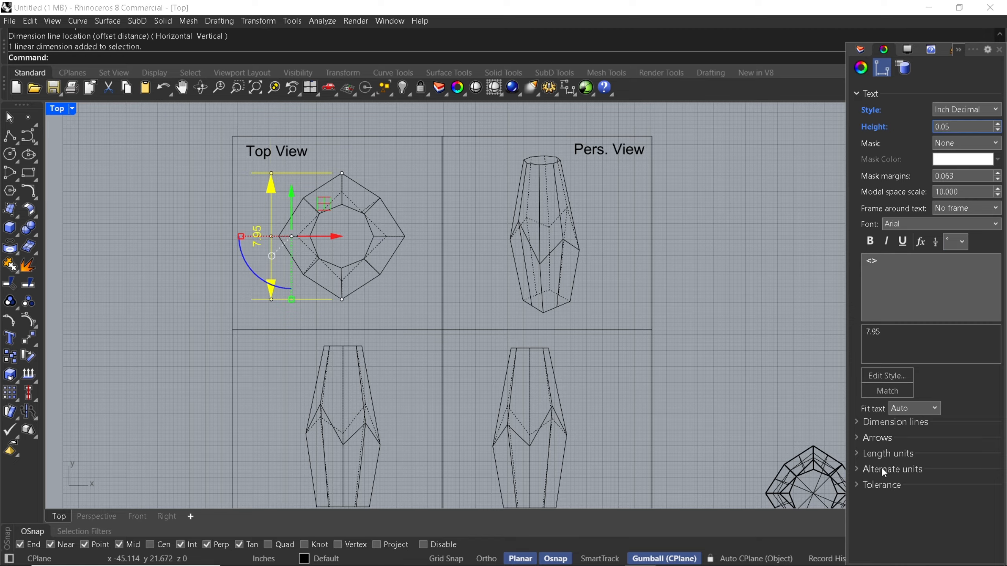
Set the top-view dimension's arrow size to 0.050
{"action": "left_click", "coordinate": [879, 440]}
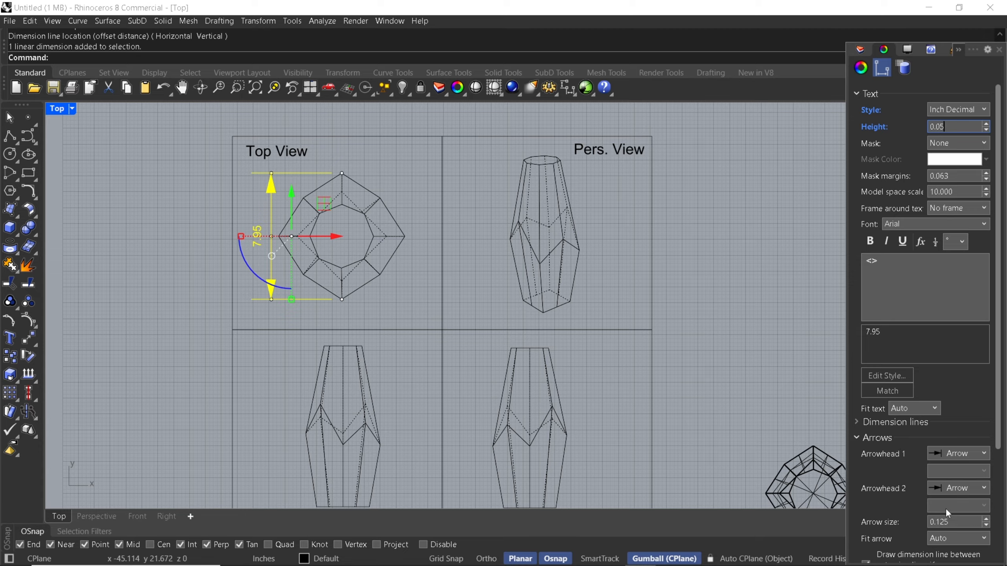
{"action": "left_click", "coordinate": [948, 525]}
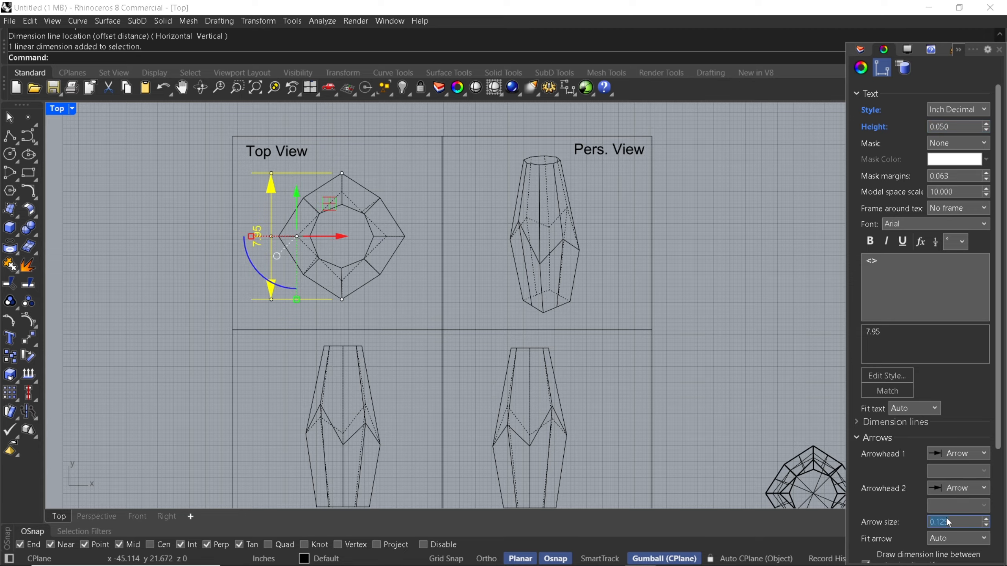
{"action": "type", "text": "0."}
{"action": "left_click", "coordinate": [772, 374]}
{"action": "key", "text": "Escape"}
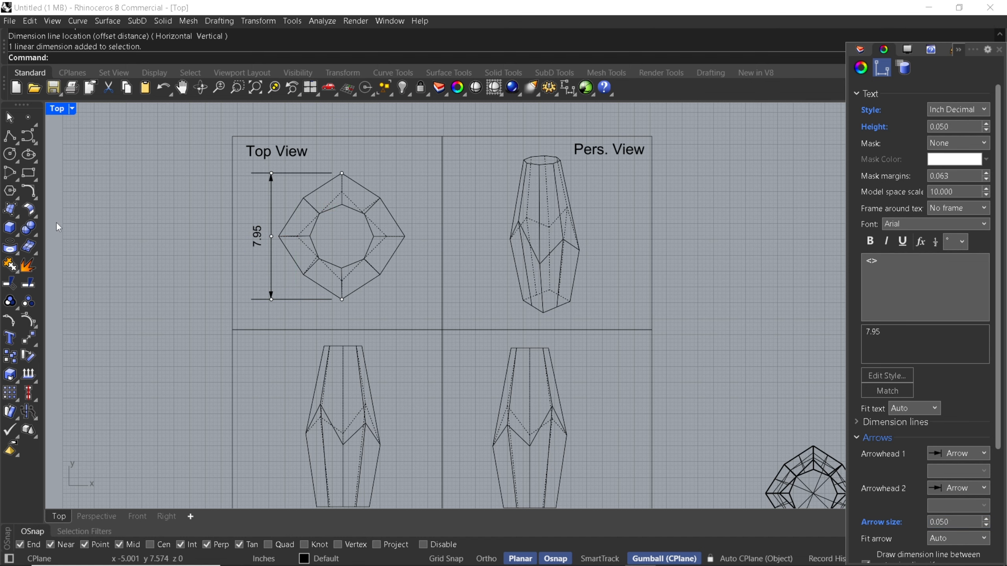
Override the top-view dimension's text with 8
{"action": "right_click_drag", "start_coordinate": [244, 284], "coordinate": [261, 265]}
{"action": "scroll", "coordinate": [279, 211], "scroll_direction": "up", "scroll_amount": 2}
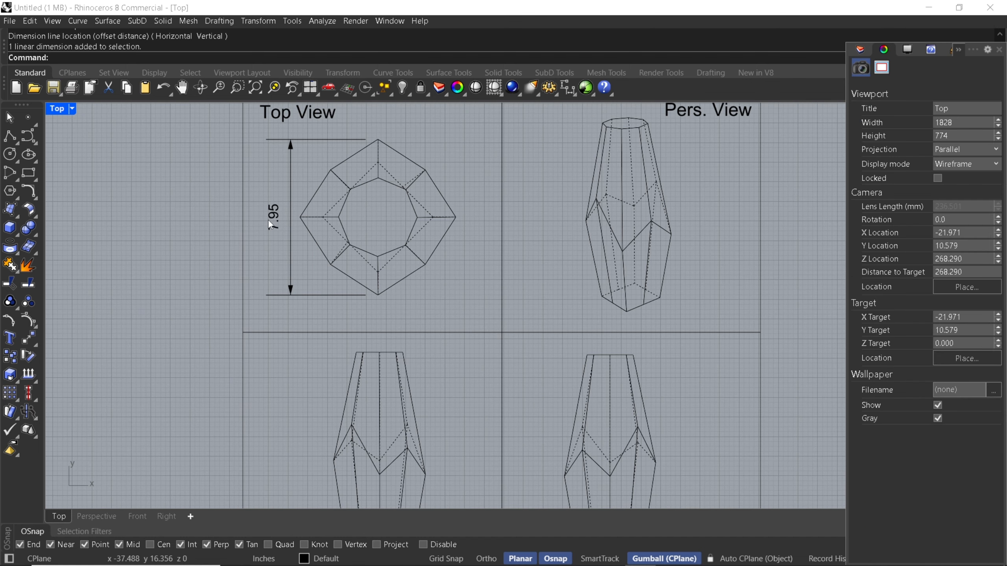
{"action": "scroll", "coordinate": [269, 225], "scroll_direction": "up", "scroll_amount": 1}
{"action": "left_click", "coordinate": [271, 224]}
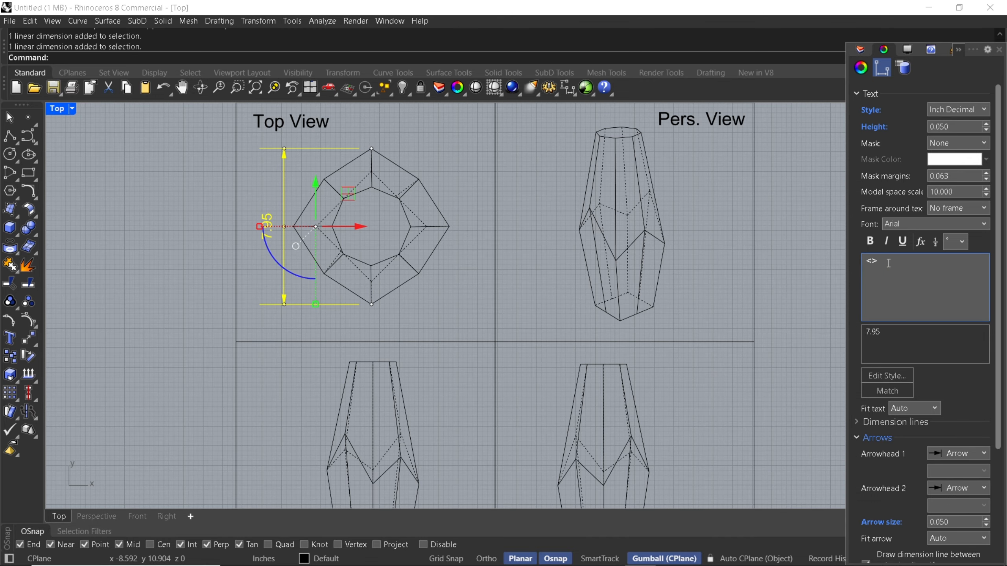
{"action": "left_click_drag", "start_coordinate": [887, 264], "coordinate": [836, 261]}
{"action": "type", "text": "8"}
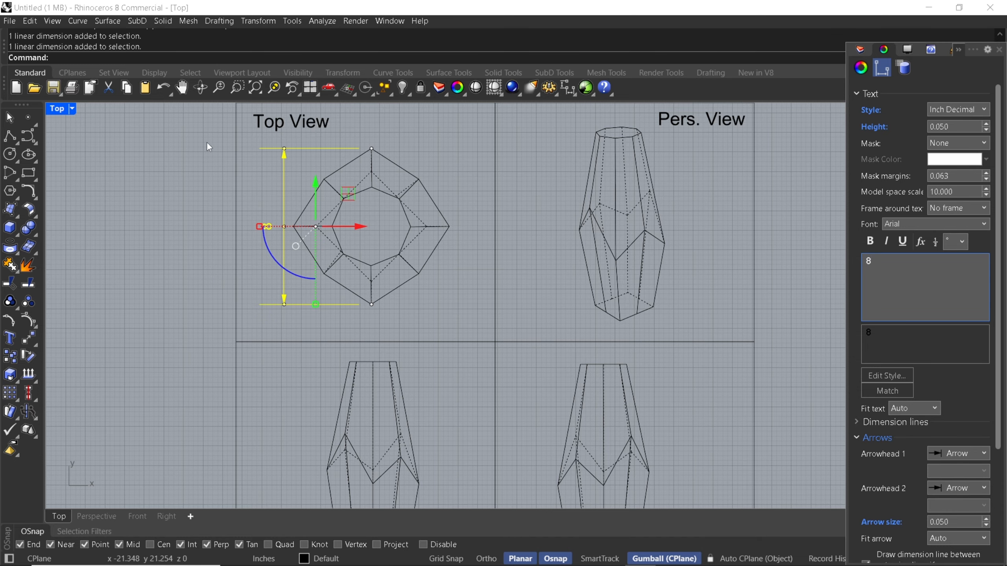
{"action": "left_click", "coordinate": [140, 304]}
Add a linear dimension to the front view from its left middle vertex up to its top-left corner, placing the dimension line to its left
{"action": "scroll", "coordinate": [187, 259], "scroll_direction": "down", "scroll_amount": 6}
{"action": "right_click_drag", "start_coordinate": [193, 284], "coordinate": [195, 245]}
{"action": "right_click_drag", "start_coordinate": [365, 274], "coordinate": [334, 286]}
{"action": "scroll", "coordinate": [361, 284], "scroll_direction": "down", "scroll_amount": 1}
{"action": "scroll", "coordinate": [380, 283], "scroll_direction": "up", "scroll_amount": 3}
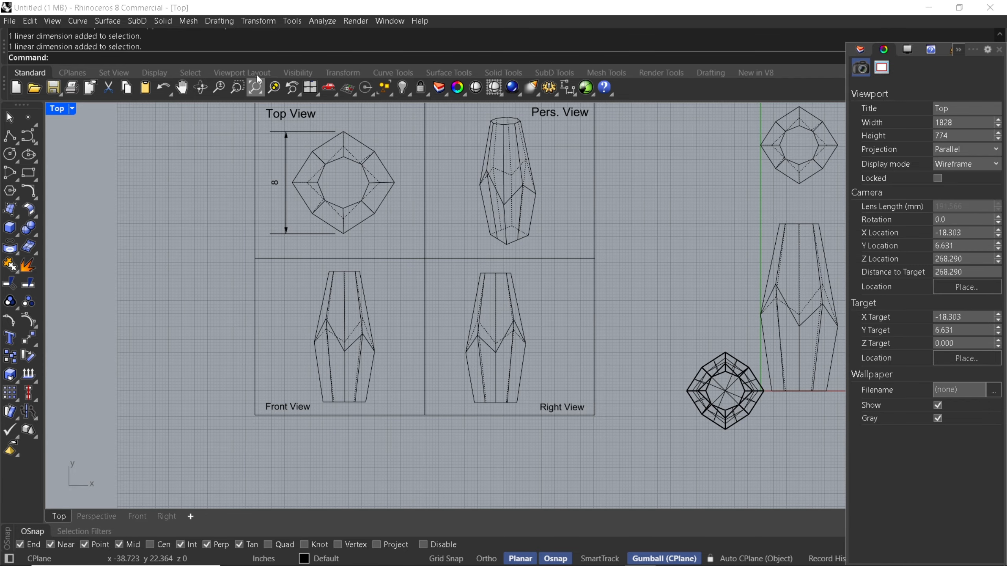
{"action": "left_click", "coordinate": [226, 21]}
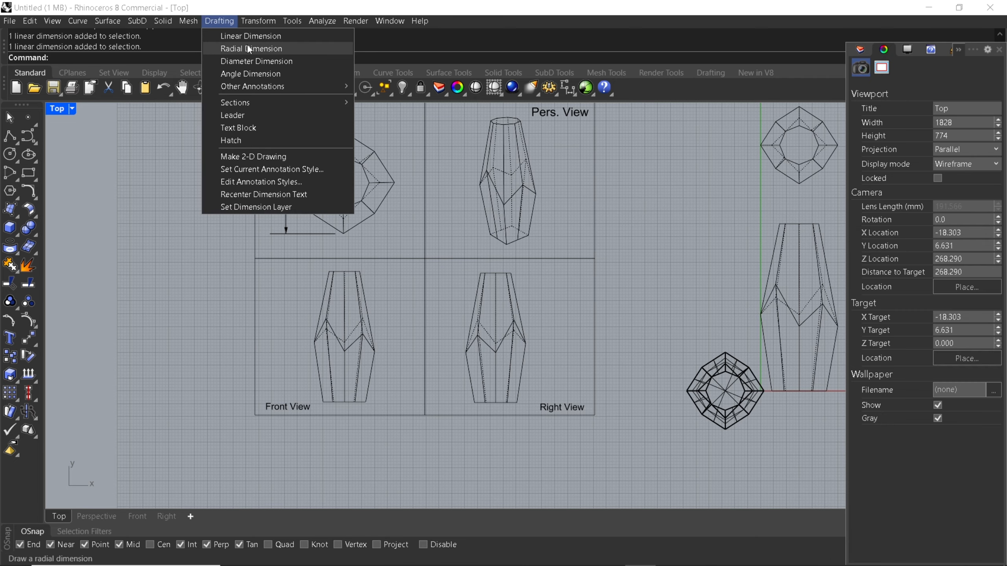
{"action": "left_click", "coordinate": [250, 36]}
{"action": "scroll", "coordinate": [298, 331], "scroll_direction": "up", "scroll_amount": 5}
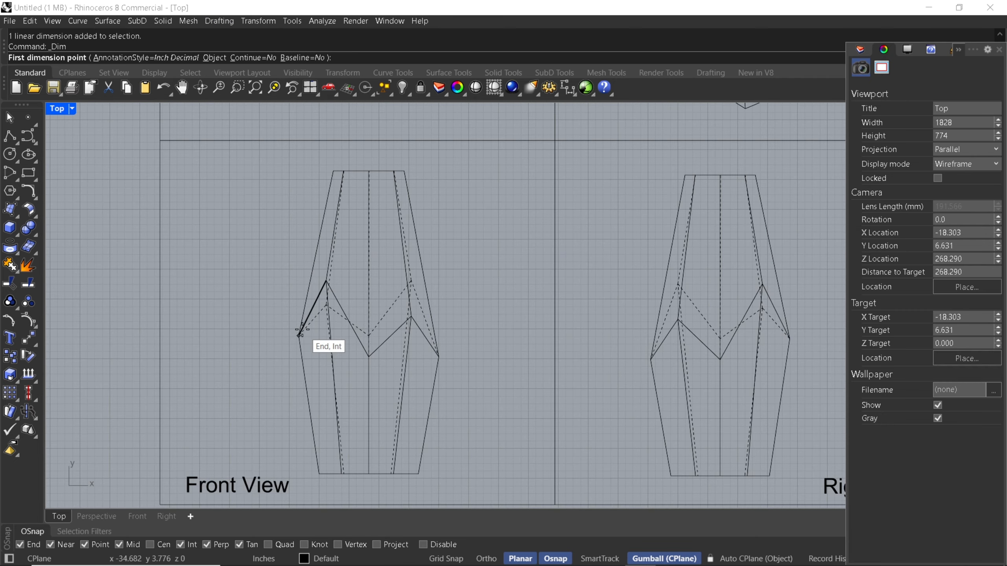
{"action": "left_click", "coordinate": [298, 336]}
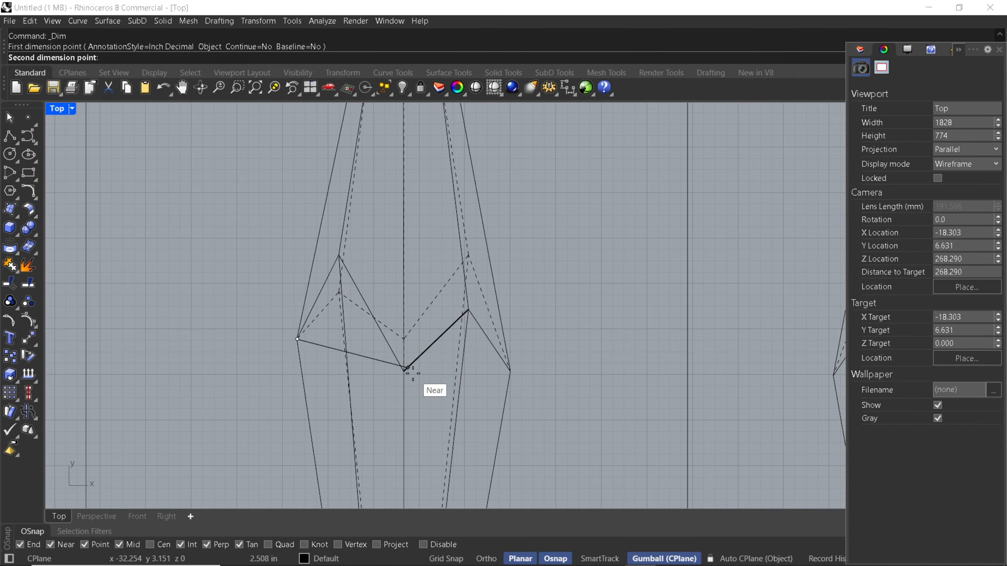
{"action": "scroll", "coordinate": [408, 370], "scroll_direction": "down", "scroll_amount": 4}
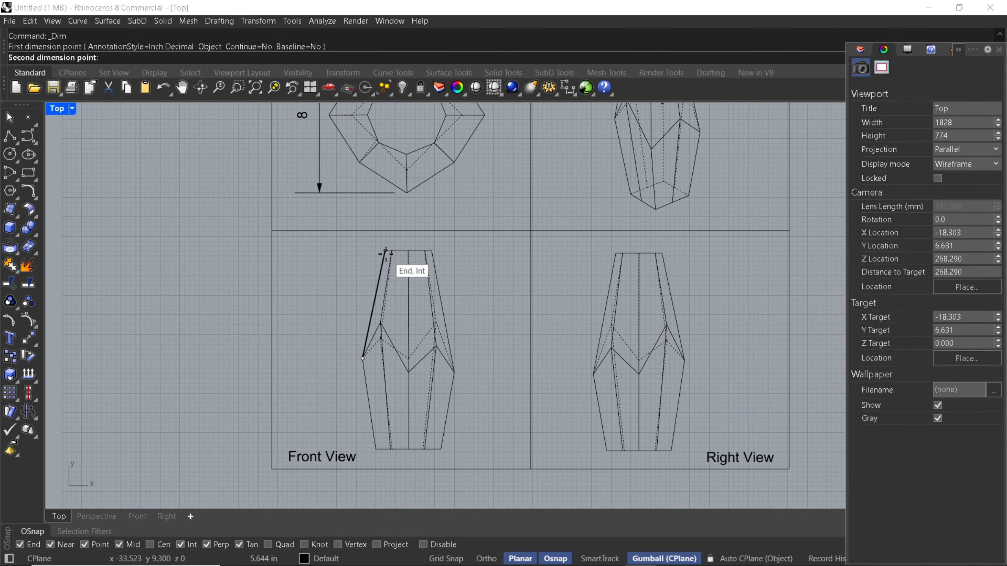
{"action": "left_click", "coordinate": [368, 253]}
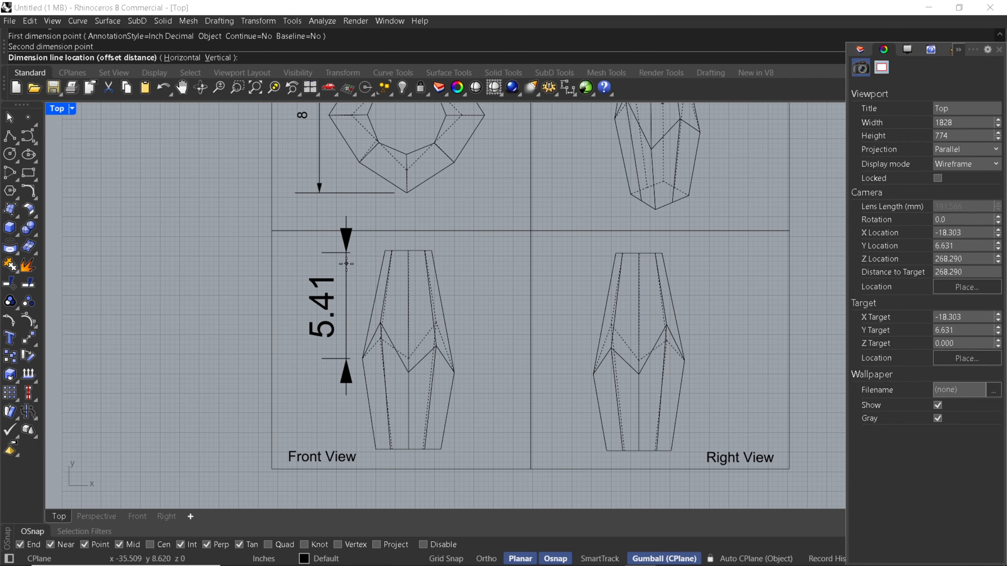
{"action": "left_click", "coordinate": [346, 305]}
Dimension the right-view drawing's overall height from its top edge to its bottom edge, placing the dimension line to its left
{"action": "key", "text": "Return"}
{"action": "left_click", "coordinate": [639, 253]}
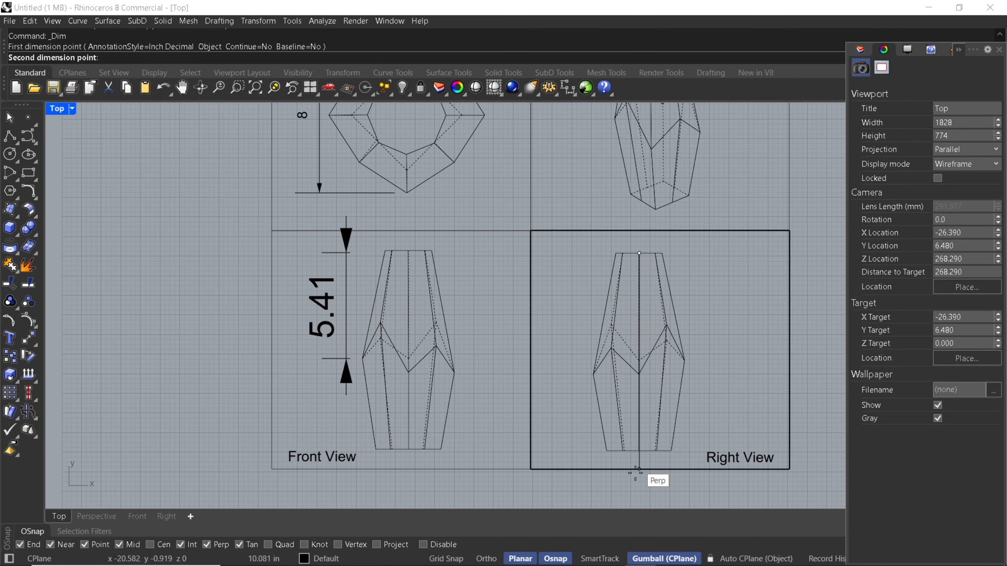
{"action": "left_click", "coordinate": [636, 452]}
{"action": "left_click", "coordinate": [578, 408]}
{"action": "scroll", "coordinate": [577, 409], "scroll_direction": "down", "scroll_amount": 5}
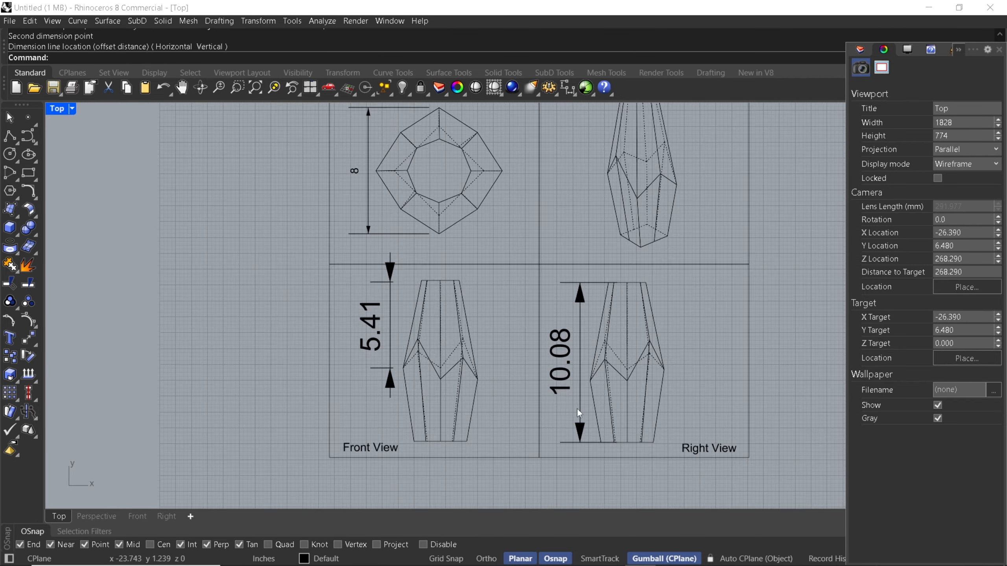
Set both the text height and the arrow size of the front-view and right-view dimensions to 0.05
{"action": "scroll", "coordinate": [571, 344], "scroll_direction": "up", "scroll_amount": 4}
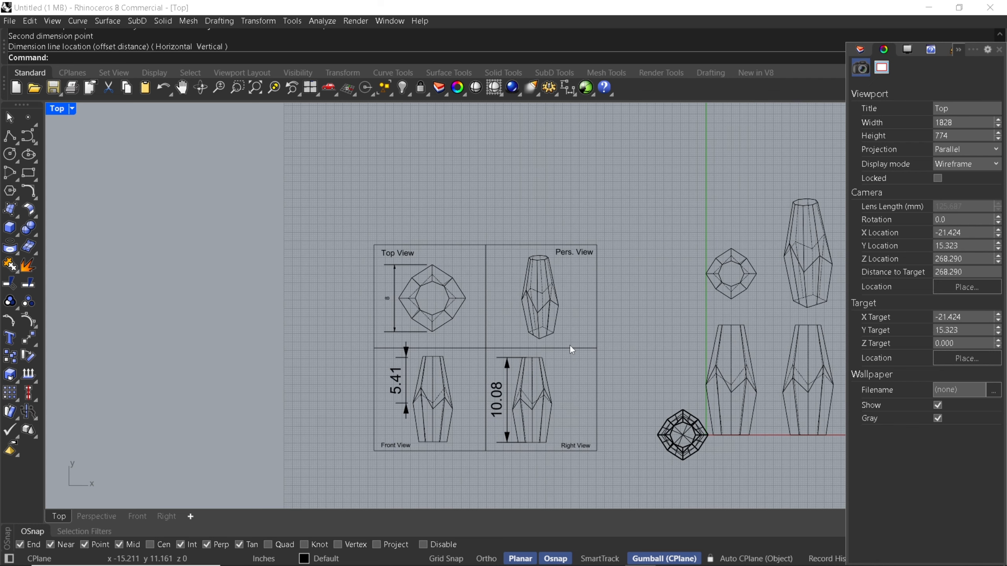
{"action": "left_click", "coordinate": [496, 402]}
{"action": "left_click", "coordinate": [340, 374], "text": "shift"}
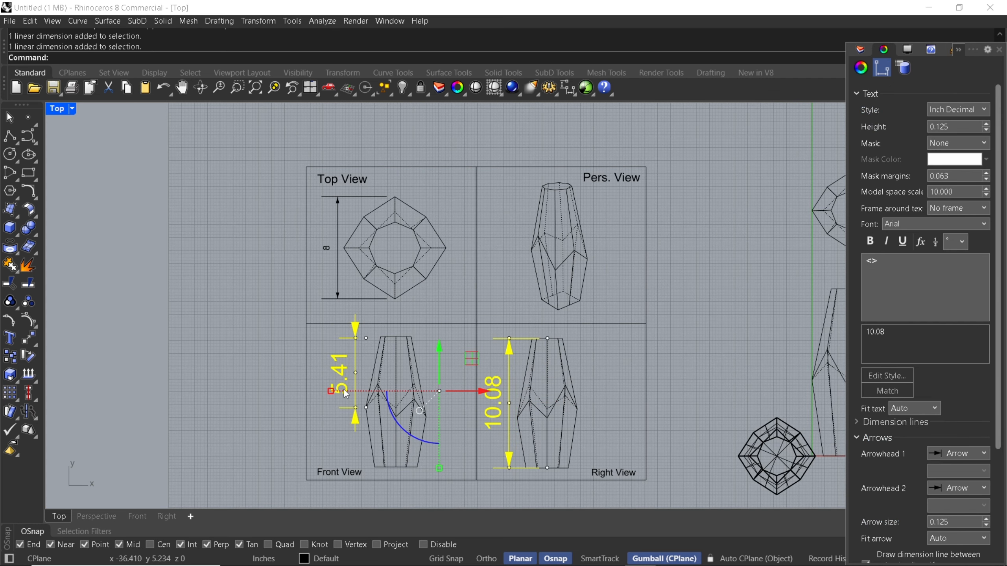
{"action": "left_click", "coordinate": [955, 127]}
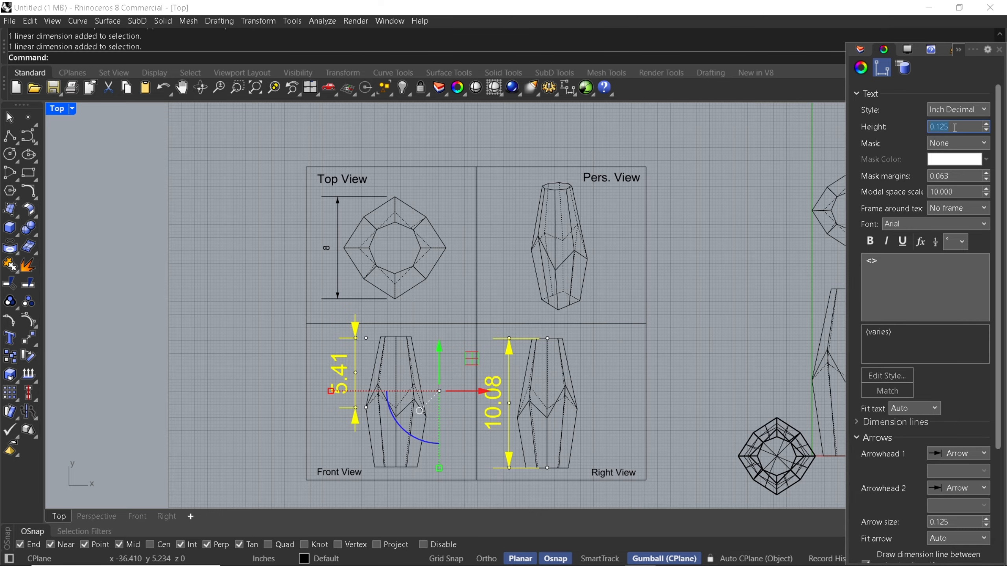
{"action": "type", "text": ".05"}
{"action": "key", "text": "Tab"}
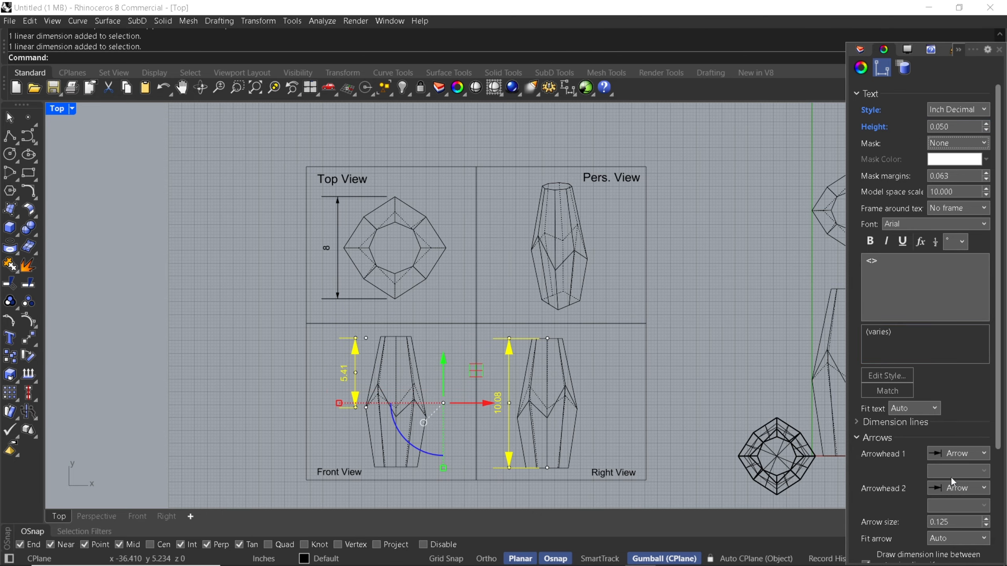
{"action": "left_click", "coordinate": [953, 521]}
{"action": "type", "text": ".05"}
{"action": "key", "text": "Tab"}
{"action": "left_click", "coordinate": [727, 353]}
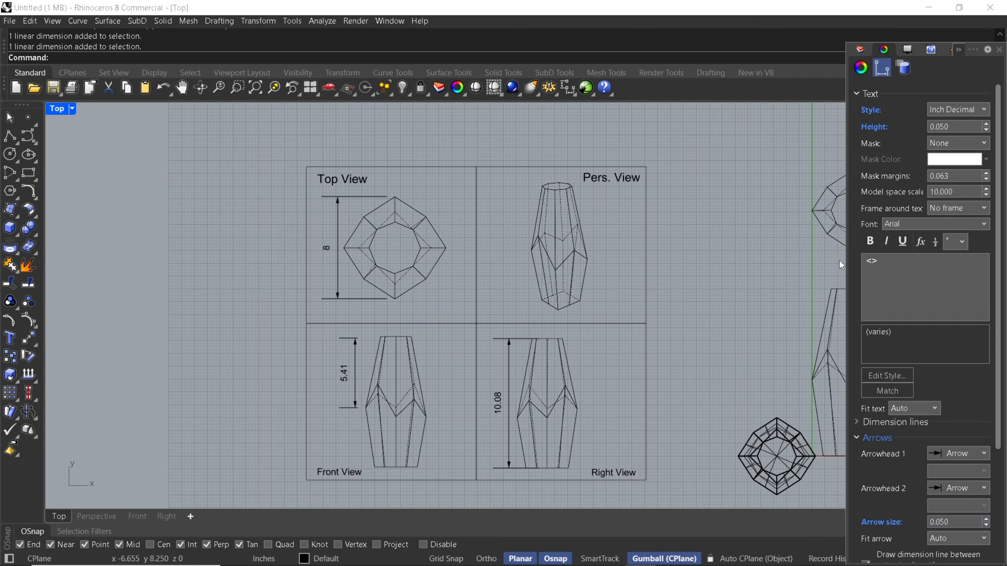
Override the front-view dimension's text with 5.5 "
{"action": "left_click", "coordinate": [342, 373]}
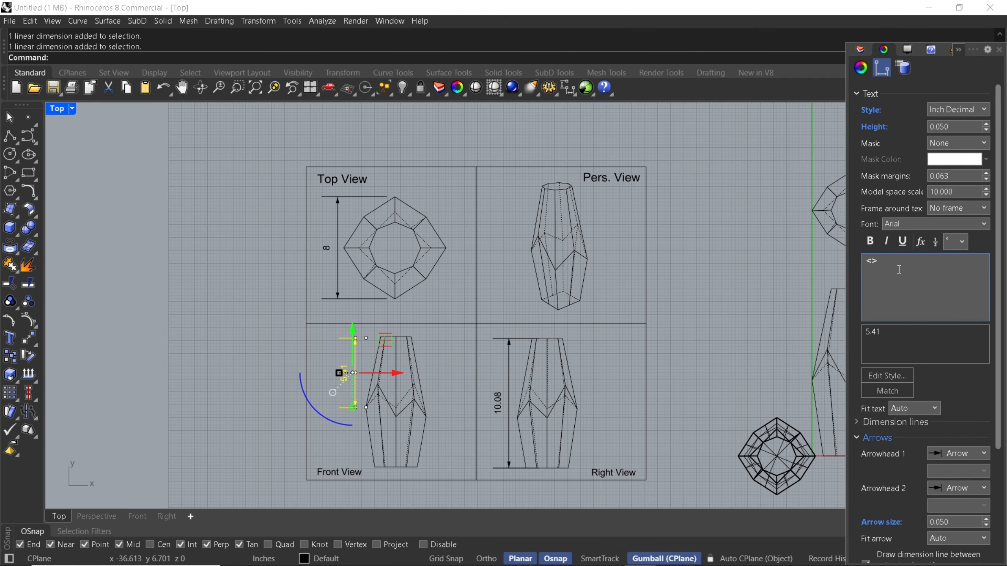
{"action": "key", "text": "ctrl+a"}
{"action": "type", "text": "5.5 \""}
Add an inch mark to the top-view dimension's text so that it reads 8"
{"action": "left_click", "coordinate": [325, 248]}
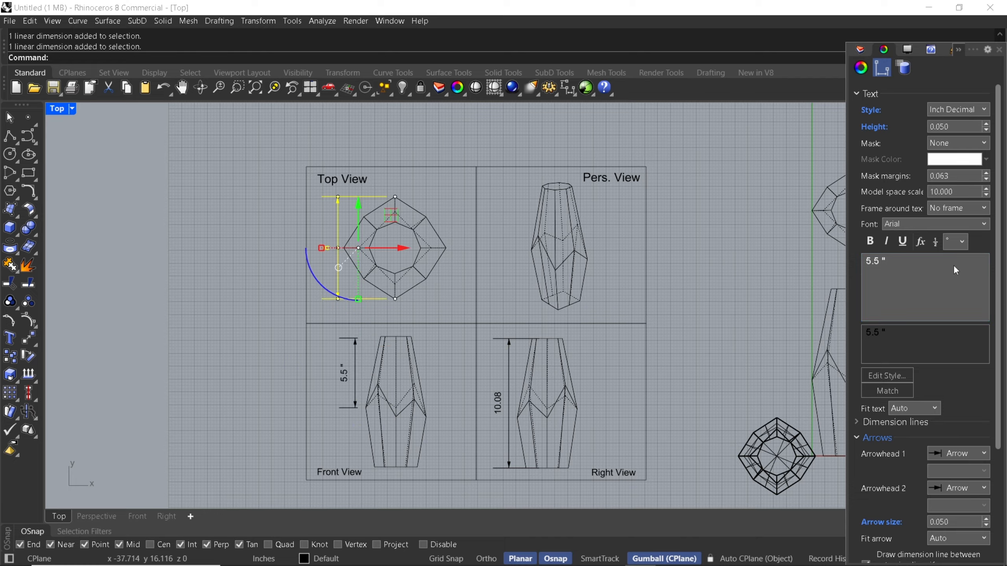
{"action": "left_click", "coordinate": [902, 267]}
{"action": "type", "text": "\""}
Override the right-view dimension's text with 10 "
{"action": "left_click", "coordinate": [508, 403]}
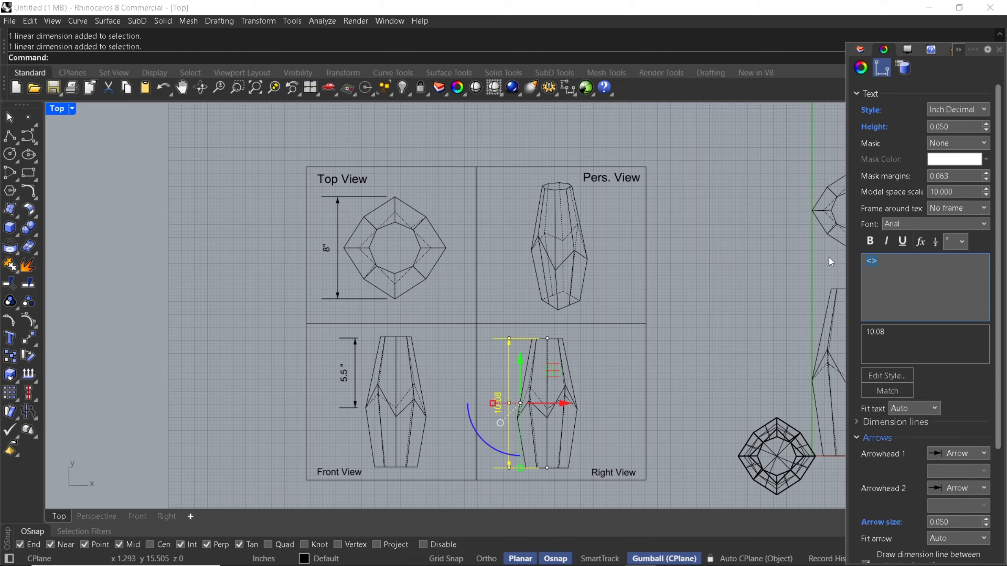
{"action": "type", "text": "10 \""}
{"action": "left_click", "coordinate": [670, 323]}
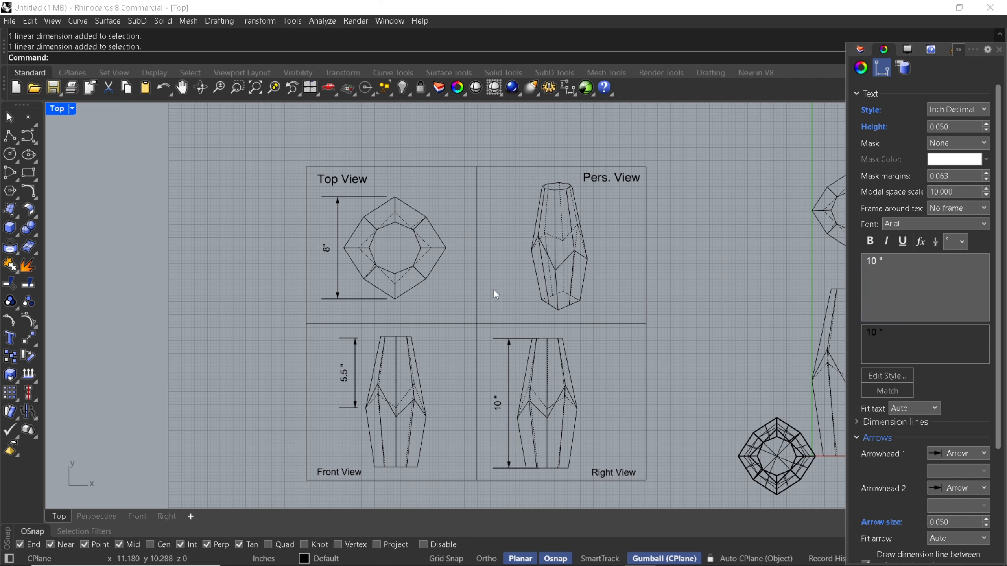
Isolate the four frames with their drawings, labels and dimensions, hiding all other geometry
{"action": "right_click_drag", "start_coordinate": [494, 290], "coordinate": [475, 276]}
{"action": "scroll", "coordinate": [475, 277], "scroll_direction": "down", "scroll_amount": 2}
{"action": "mouse_move", "coordinate": [282, 143]}
{"action": "left_mouse_down"}
{"action": "mouse_move", "coordinate": [451, 397]}
{"action": "mouse_move", "coordinate": [625, 496]}
{"action": "left_mouse_up"}
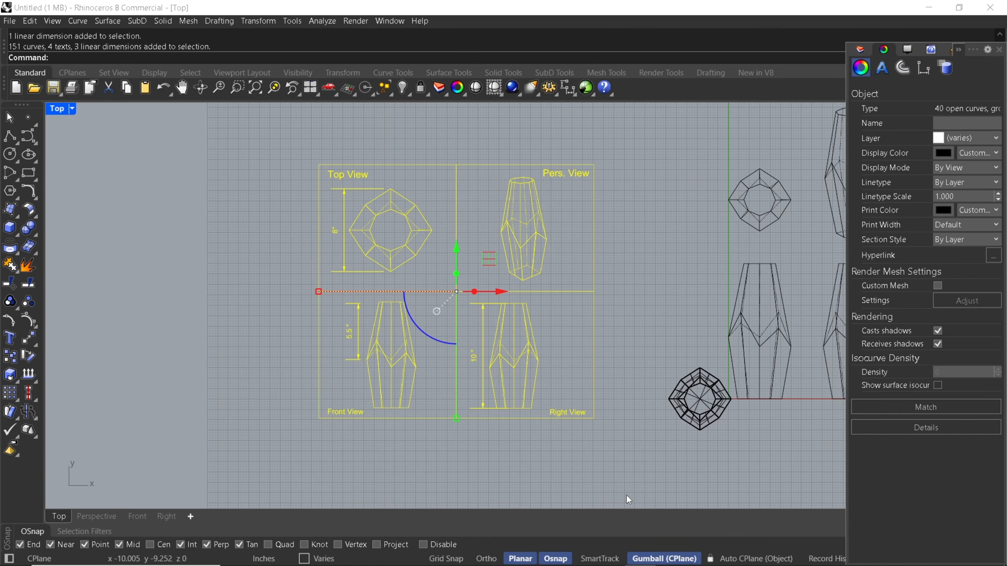
{"action": "type", "text": "Isolate"}
{"action": "key", "text": "Return"}
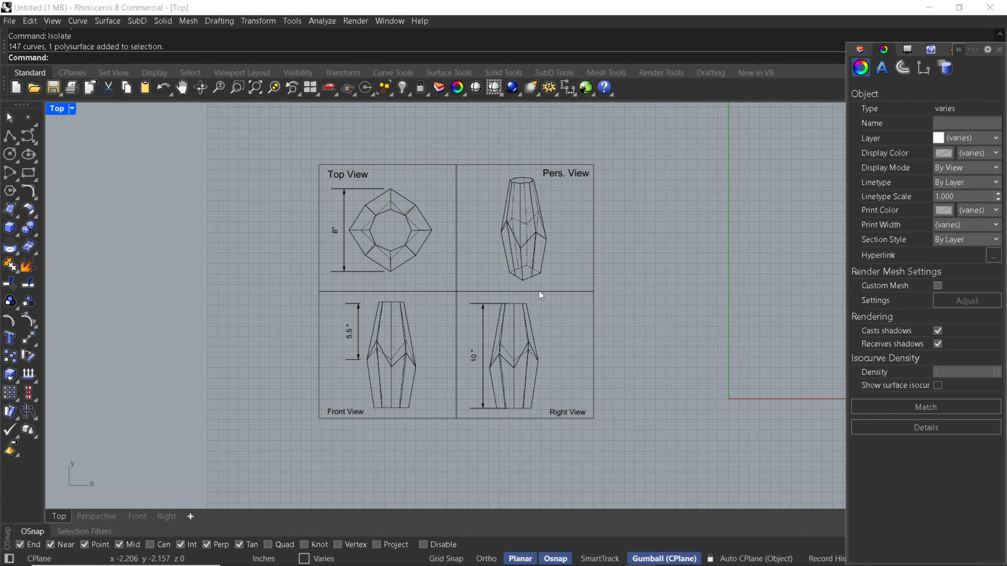
{"action": "key", "text": "Escape"}
Preview the four-frame sheet in the Top viewport with the Rendered display mode
{"action": "scroll", "coordinate": [542, 295], "scroll_direction": "down", "scroll_amount": 2}
{"action": "middle_click", "coordinate": [551, 288]}
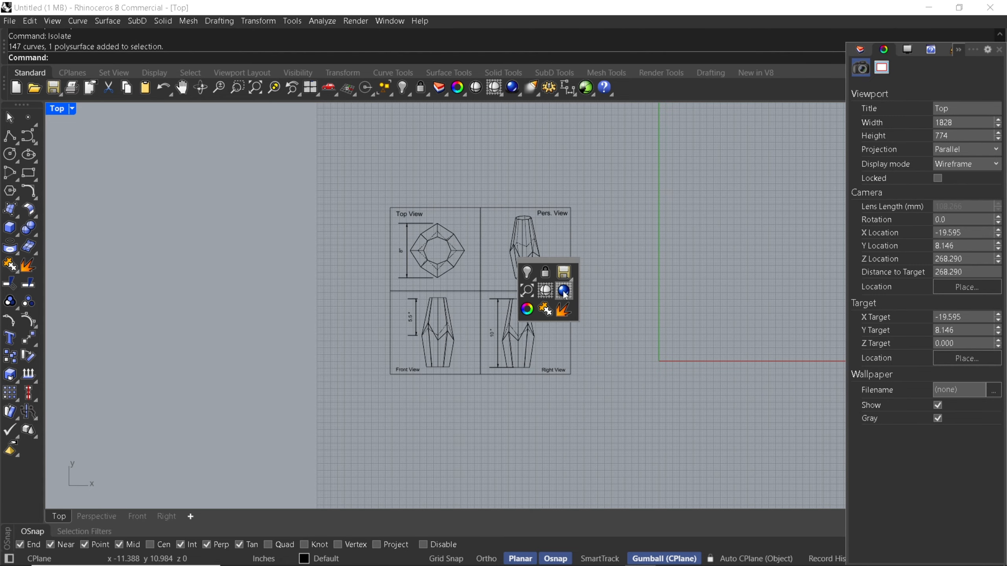
{"action": "left_click", "coordinate": [564, 293]}
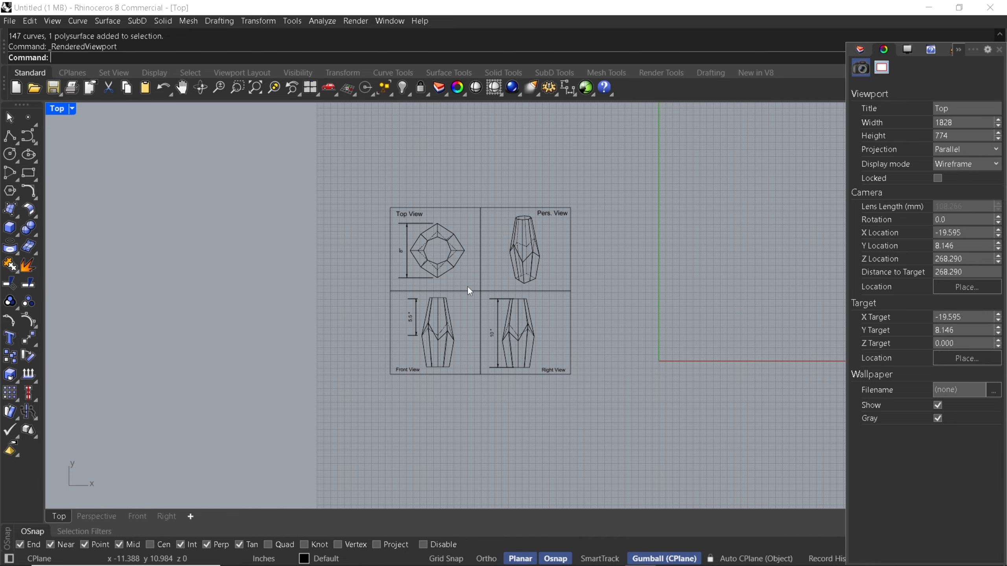
{"action": "scroll", "coordinate": [469, 292], "scroll_direction": "up", "scroll_amount": 2}
{"action": "scroll", "coordinate": [469, 291], "scroll_direction": "up", "scroll_amount": 3}
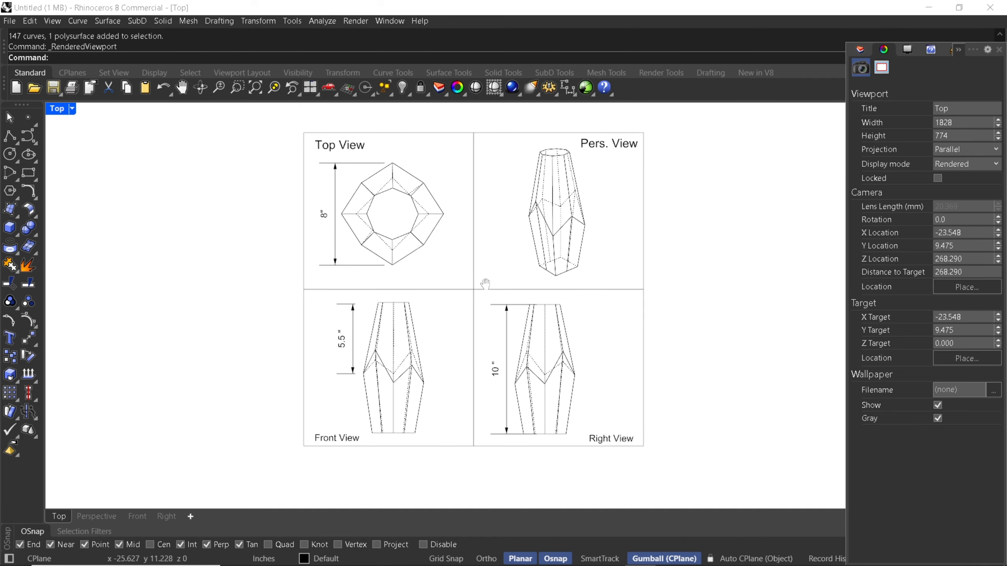
Set the Top viewport's display mode to Shaded
{"action": "middle_click", "coordinate": [472, 280]}
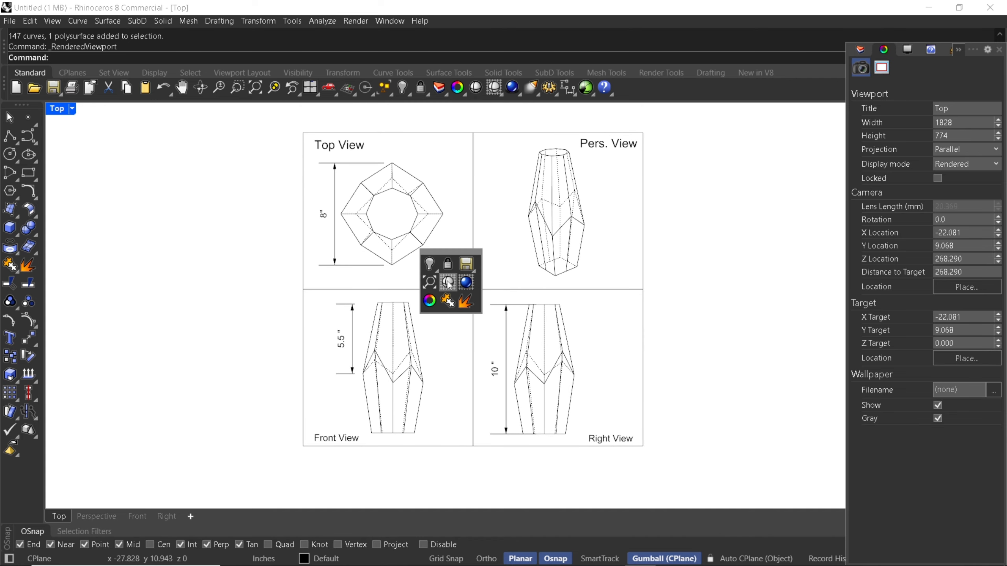
{"action": "left_click", "coordinate": [450, 284]}
{"action": "scroll", "coordinate": [434, 277], "scroll_direction": "down", "scroll_amount": 5}
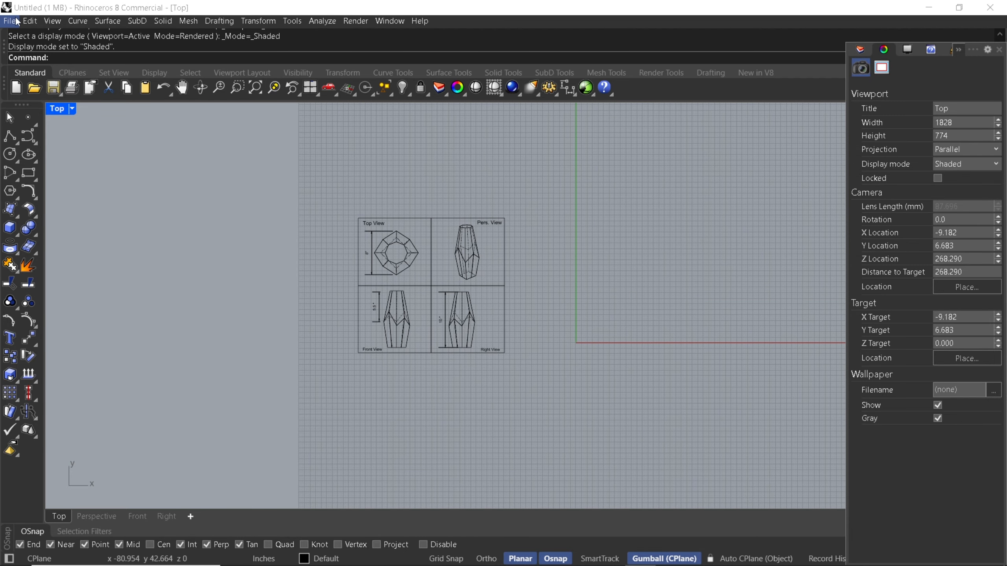
Open the print settings with Rhino PDF as the destination and show only the view and output scale options
{"action": "key", "text": "ctrl+p"}
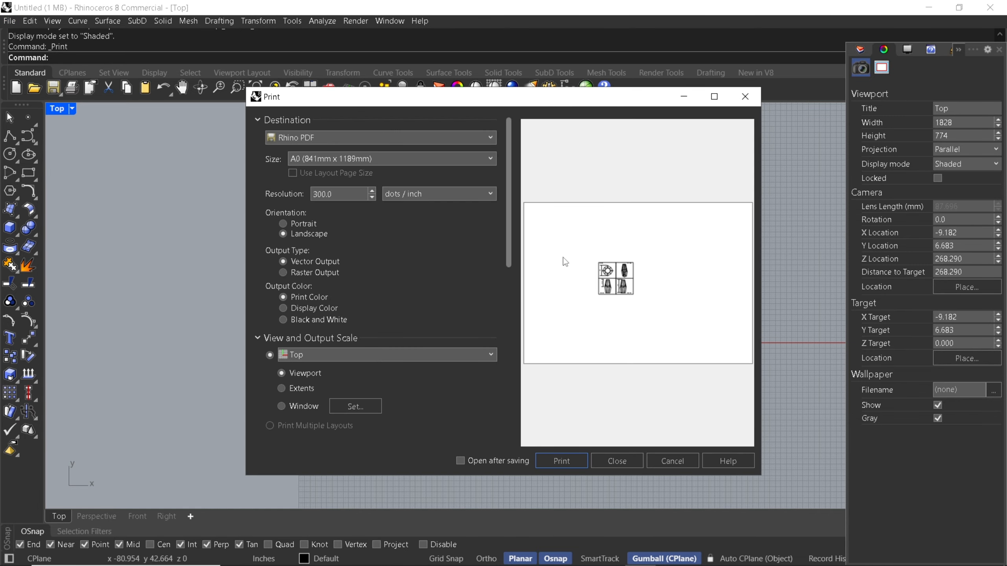
{"action": "left_click", "coordinate": [297, 136]}
{"action": "left_click", "coordinate": [298, 136]}
{"action": "left_click", "coordinate": [280, 339]}
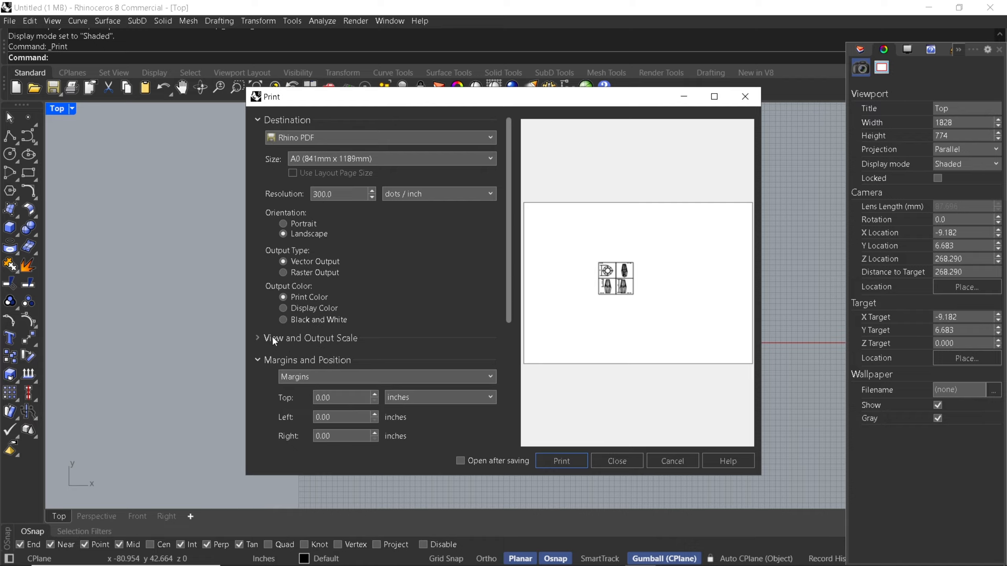
{"action": "left_click", "coordinate": [295, 120]}
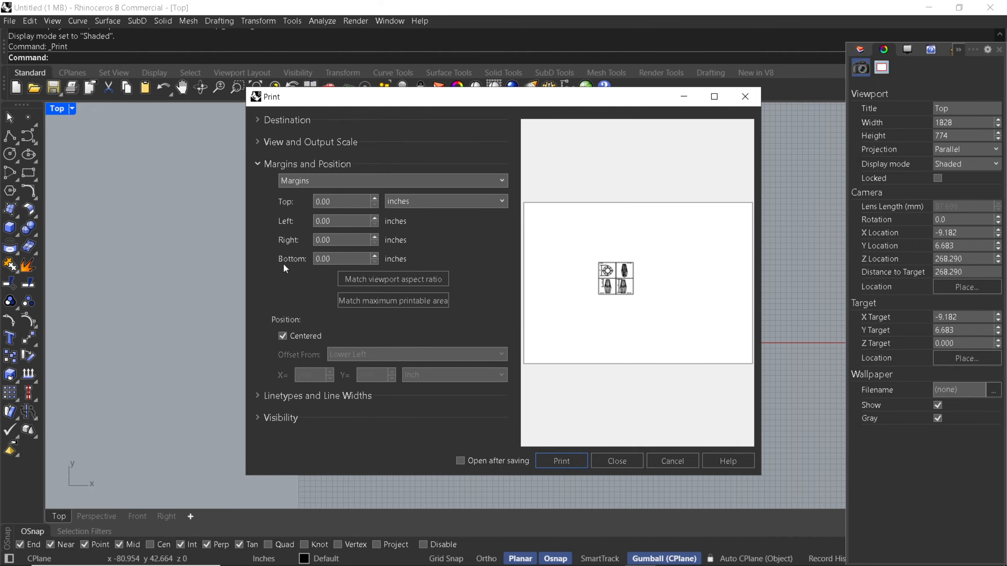
{"action": "left_click", "coordinate": [267, 169]}
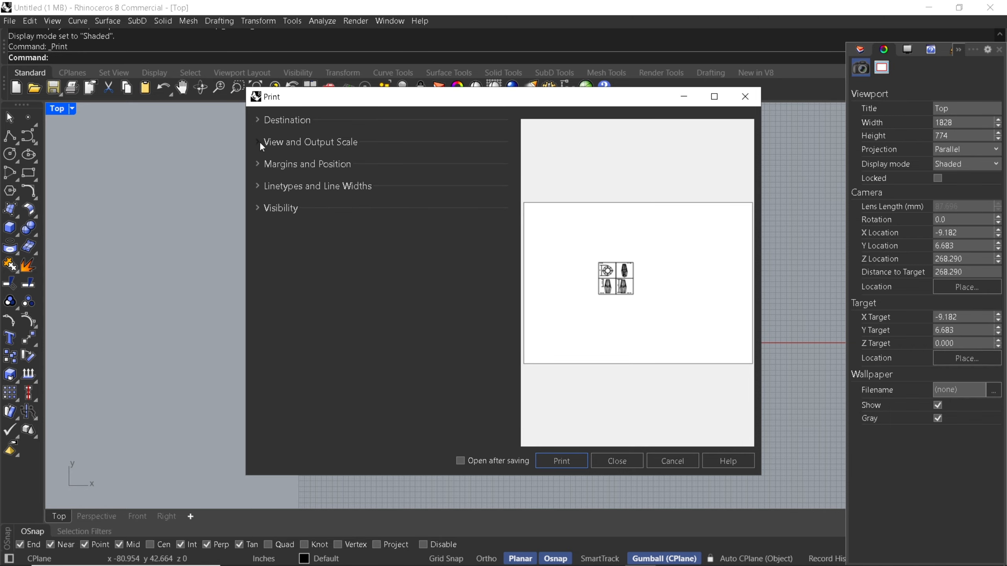
{"action": "left_click", "coordinate": [261, 144]}
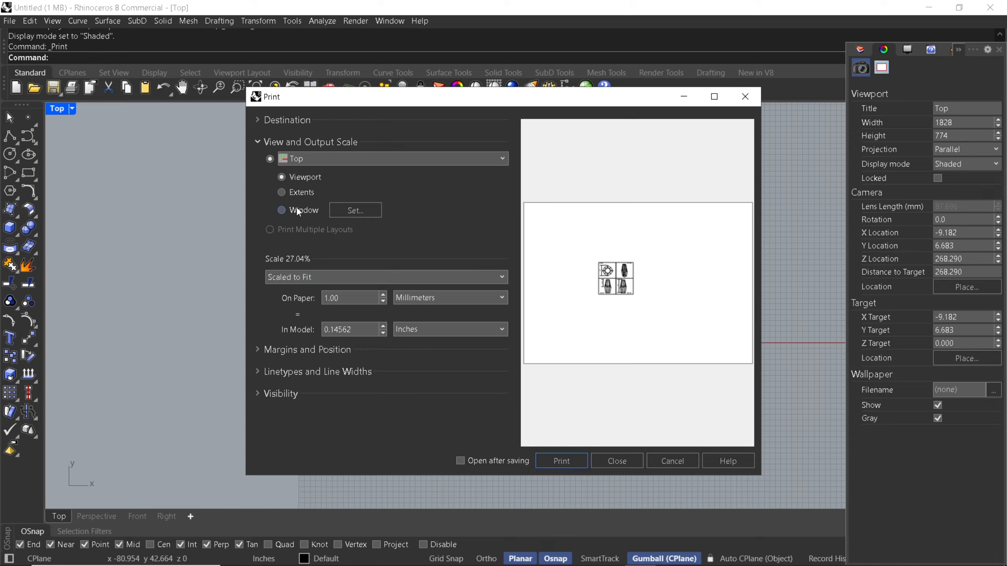
Define a custom print window in the Top viewport that closely encloses all four labelled frames
{"action": "left_click", "coordinate": [282, 210]}
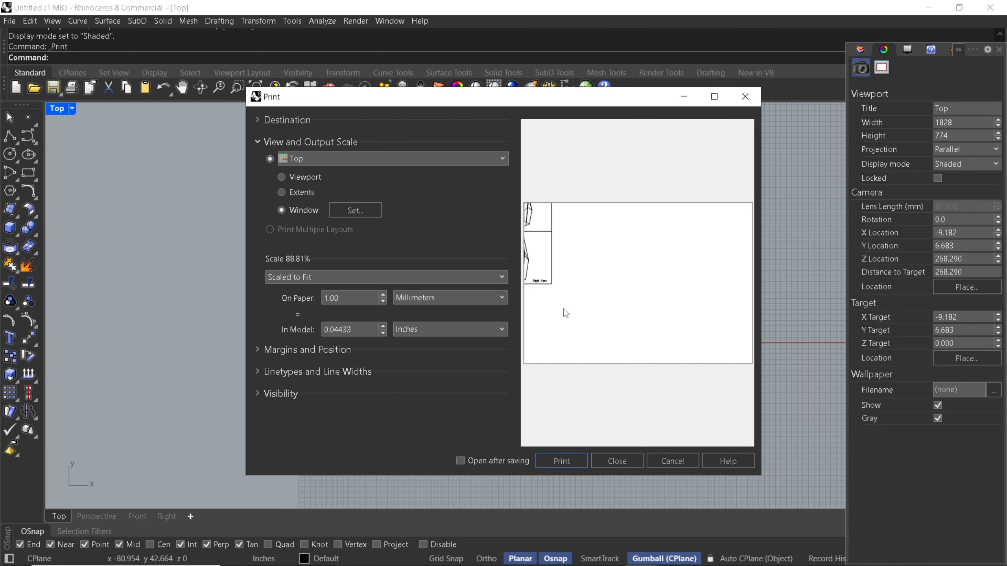
{"action": "left_click", "coordinate": [369, 211]}
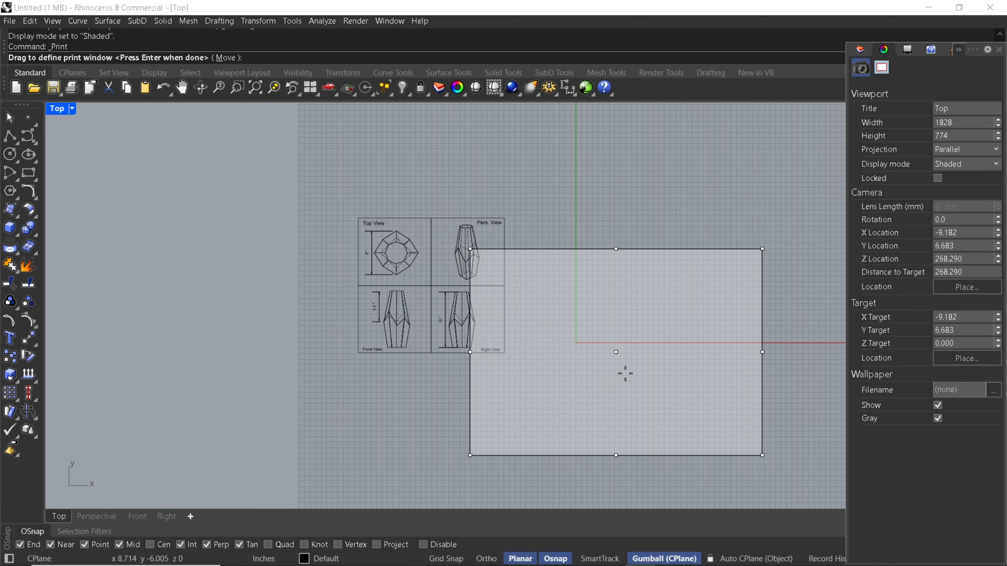
{"action": "mouse_move", "coordinate": [615, 351]}
{"action": "left_mouse_down"}
{"action": "mouse_move", "coordinate": [504, 294]}
{"action": "mouse_move", "coordinate": [455, 291]}
{"action": "left_mouse_up"}
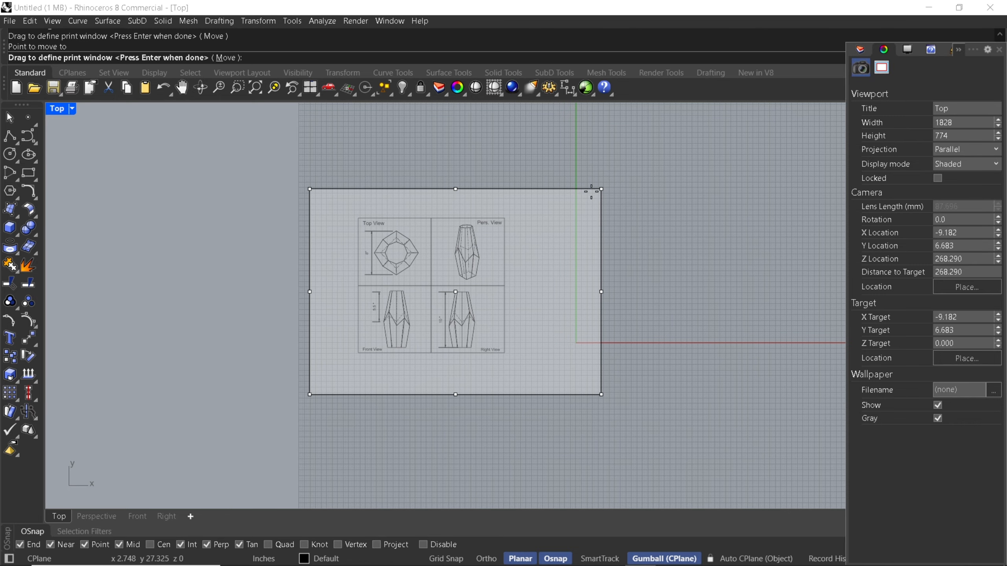
{"action": "left_click_drag", "start_coordinate": [591, 191], "coordinate": [563, 215]}
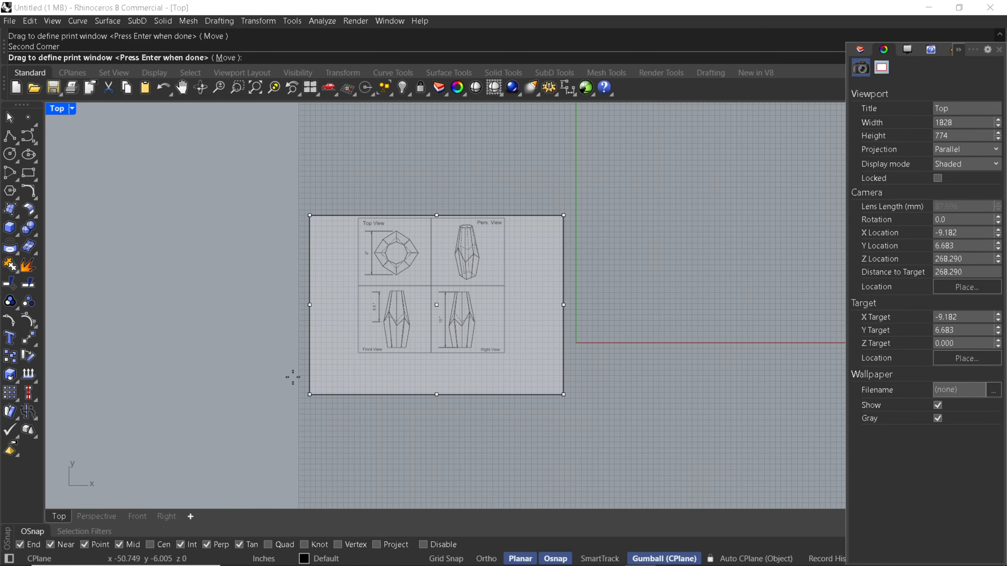
{"action": "left_click_drag", "start_coordinate": [310, 394], "coordinate": [358, 361]}
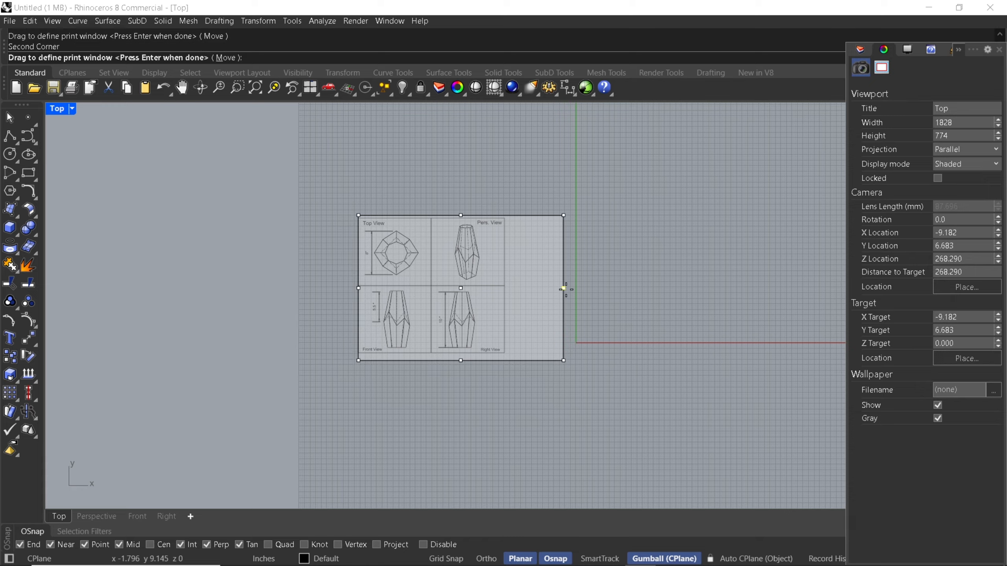
{"action": "left_click", "coordinate": [461, 288]}
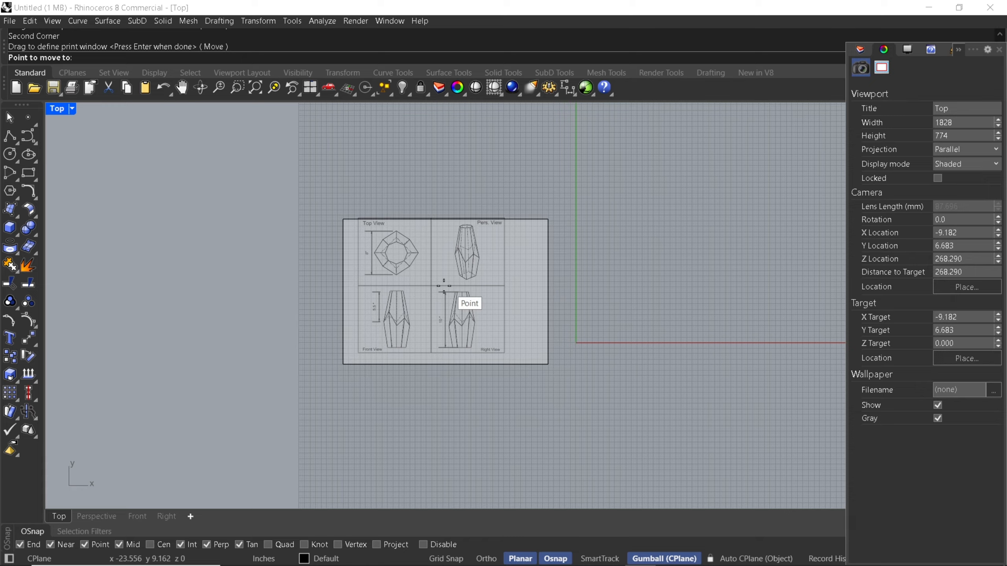
{"action": "left_click", "coordinate": [444, 292]}
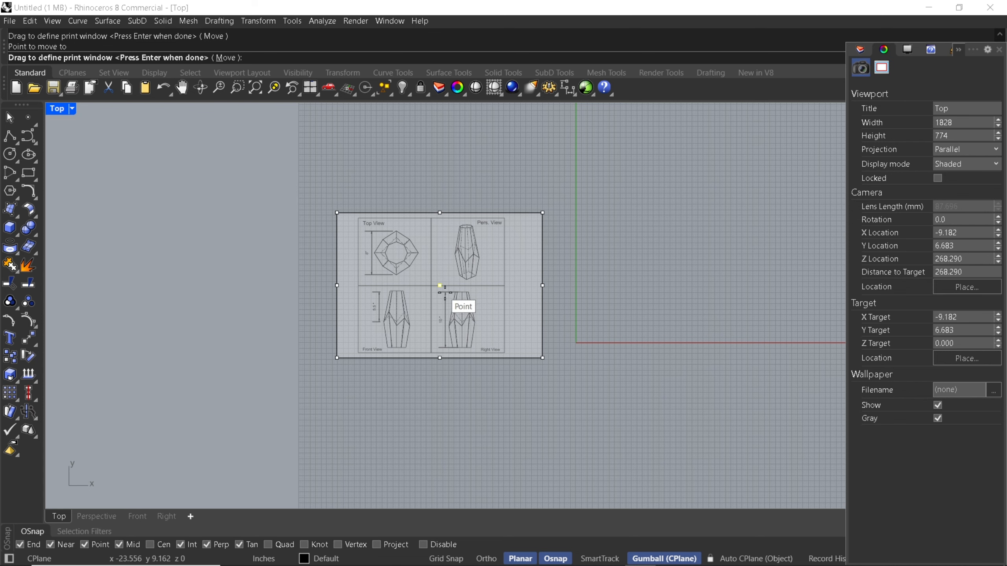
{"action": "key", "text": "Return"}
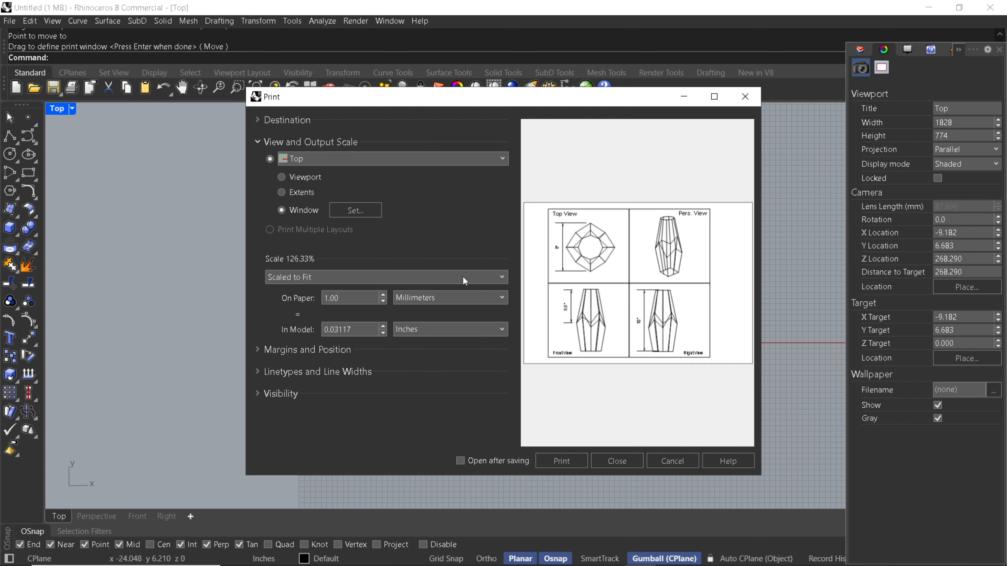
Print the sheet to a PDF file named Line drawing in the tutoals folder
{"action": "left_click", "coordinate": [563, 461]}
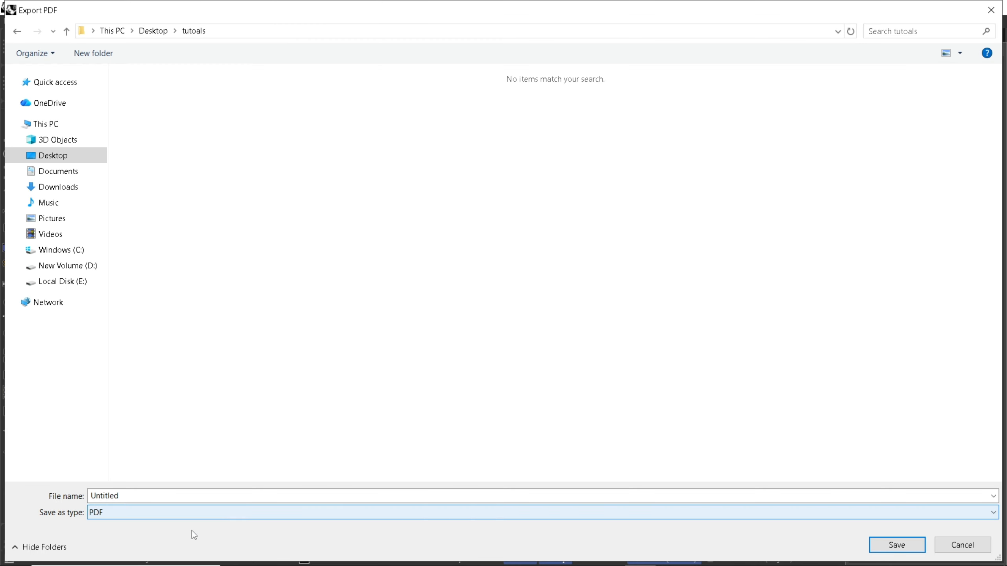
{"action": "left_click", "coordinate": [144, 496]}
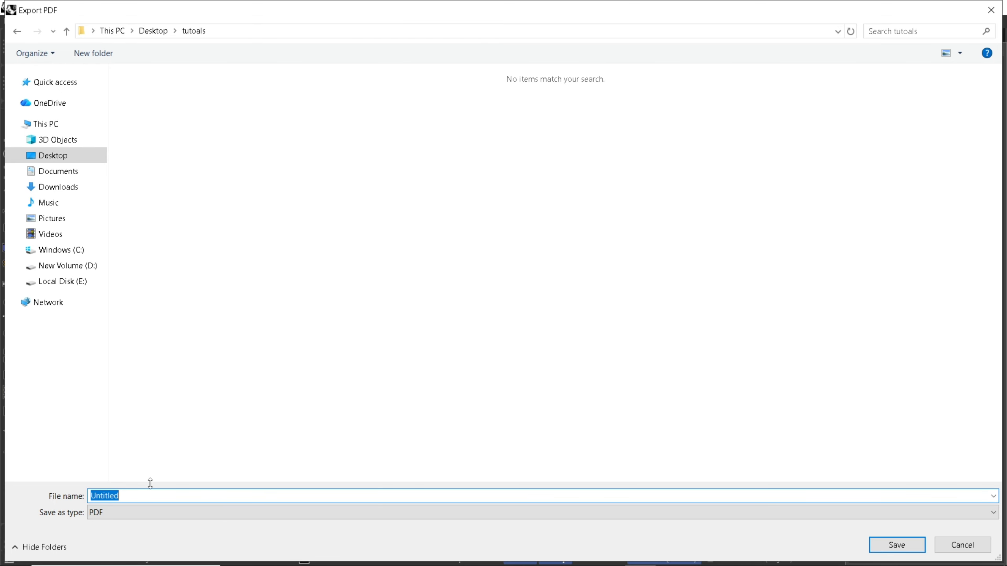
{"action": "type", "text": "Line drawinfg"}
{"action": "key", "text": "BackSpace"}
{"action": "key", "text": "BackSpace"}
{"action": "type", "text": "g"}
{"action": "key", "text": "Return"}
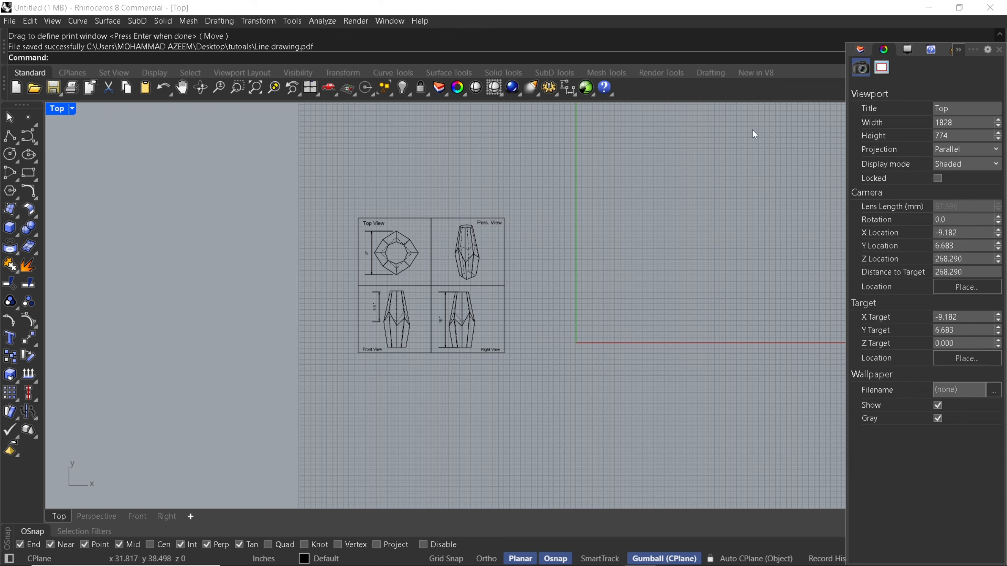
{"action": "scroll", "coordinate": [456, 289], "scroll_direction": "up", "scroll_amount": 8}
{"action": "right_click_drag", "start_coordinate": [455, 288], "coordinate": [468, 262]}
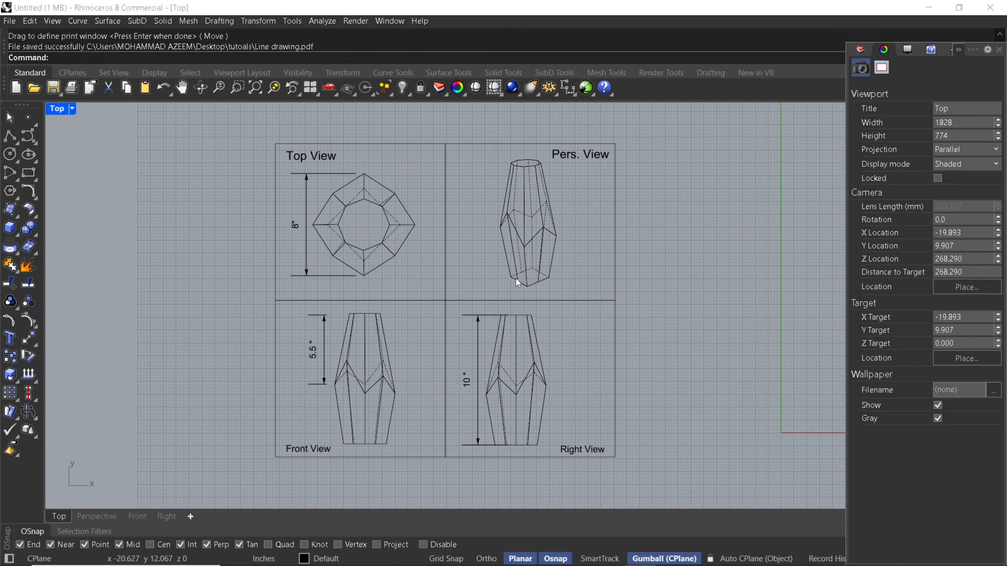